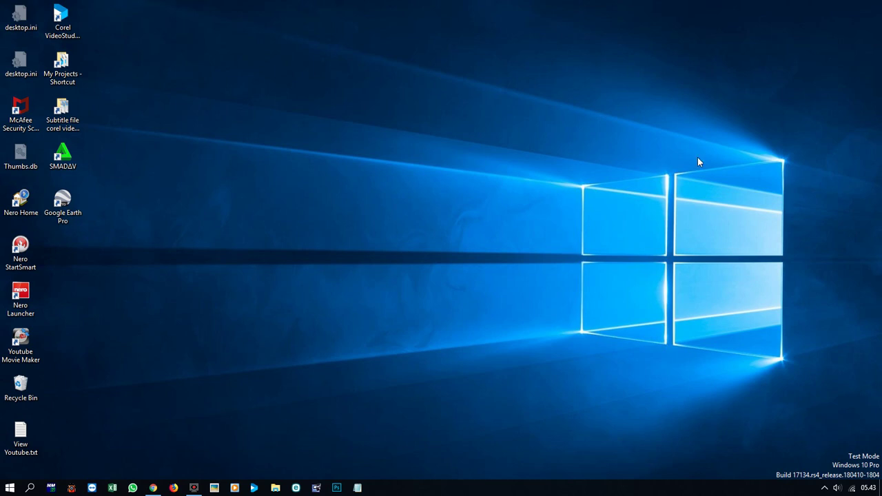
# Step: Check the current date and time in the Windows calendar flyout, and close it
pyautogui.click(869, 488)
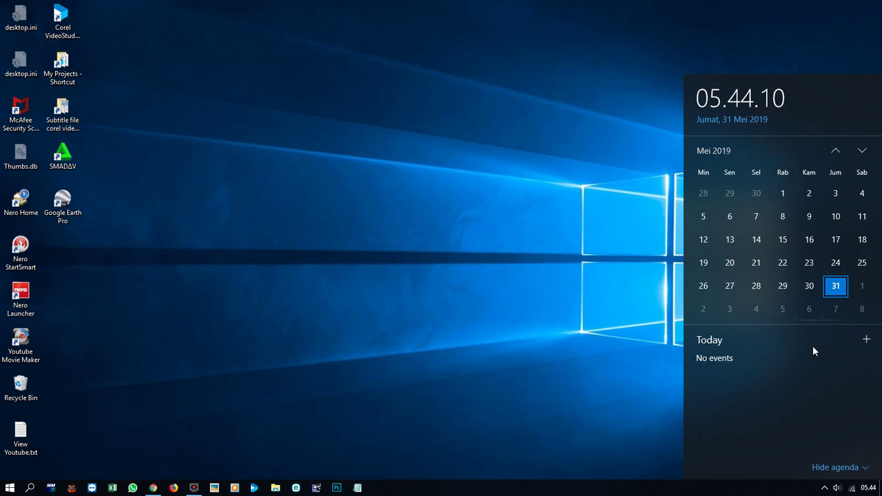
pyautogui.click(452, 289)
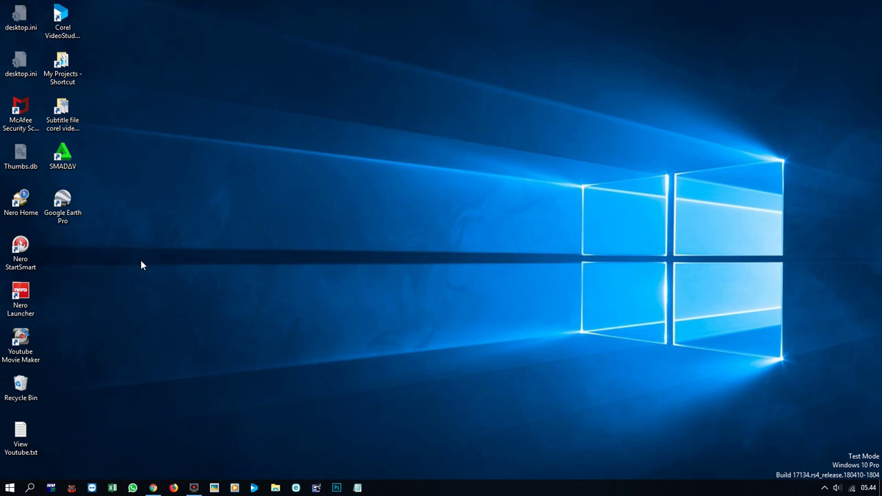
# Step: Switch to Chrome and load the router's admin page at 192.168.0.1 in a new tab
pyautogui.click(155, 488)
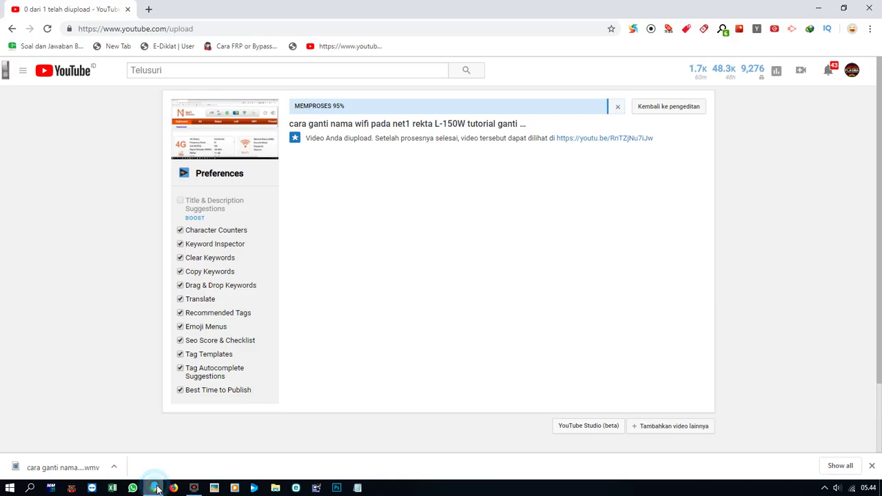
pyautogui.click(149, 10)
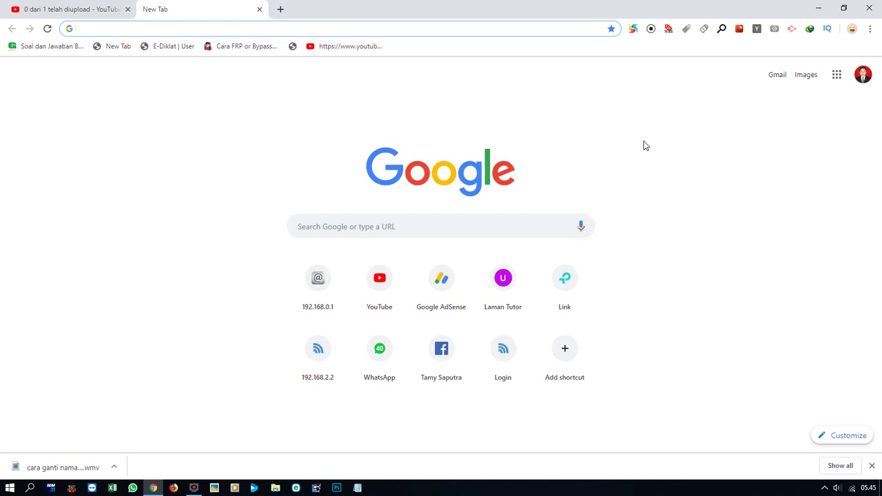
pyautogui.click(456, 33)
pyautogui.write('192.16')
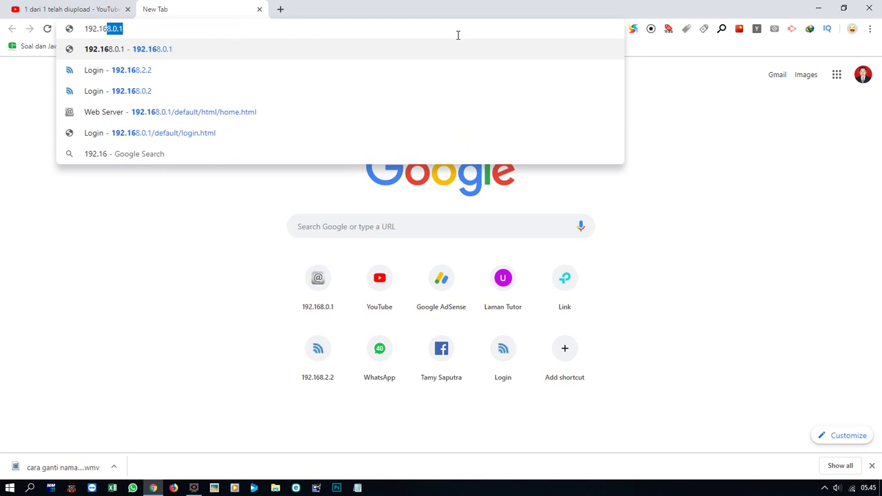
pyautogui.write('8.0.1')
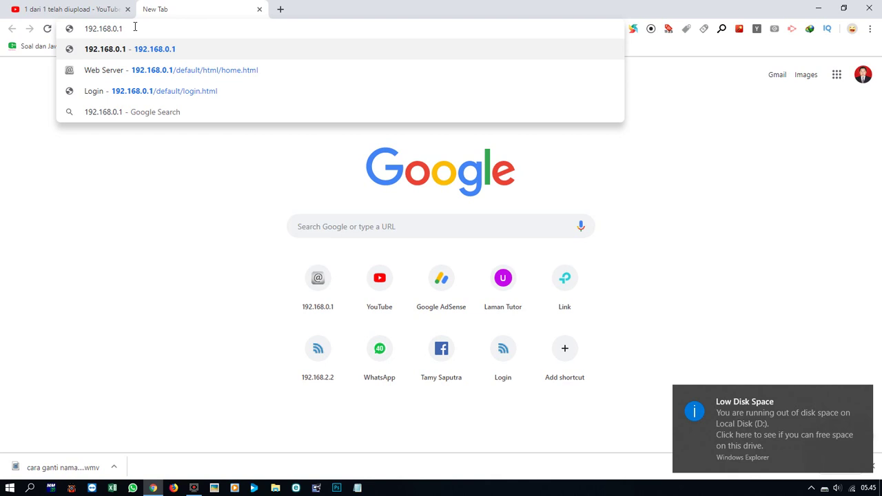
pyautogui.press('Return')
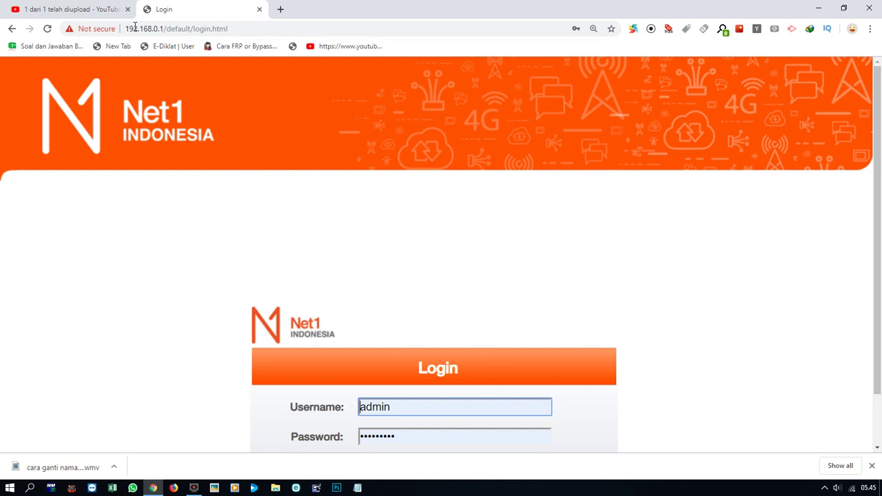
# Step: Log in to the router's admin page as admin with the prefilled credentials
pyautogui.hotkey('ctrl', '-')
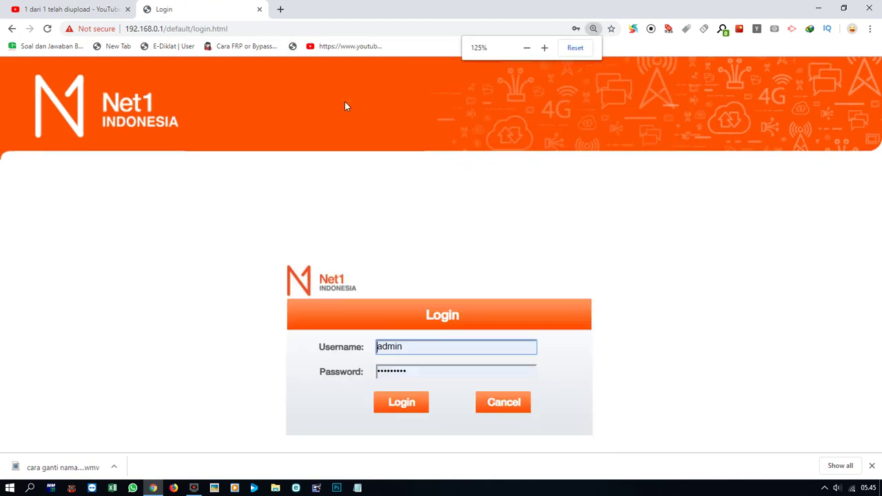
pyautogui.click(433, 346)
pyautogui.moveTo(417, 344); pyautogui.dragTo(377, 351)
pyautogui.click(406, 346)
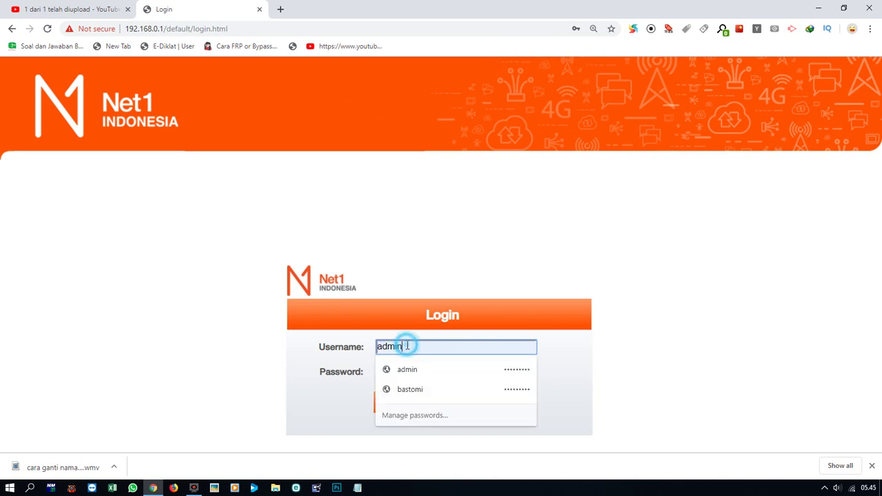
pyautogui.click(452, 376)
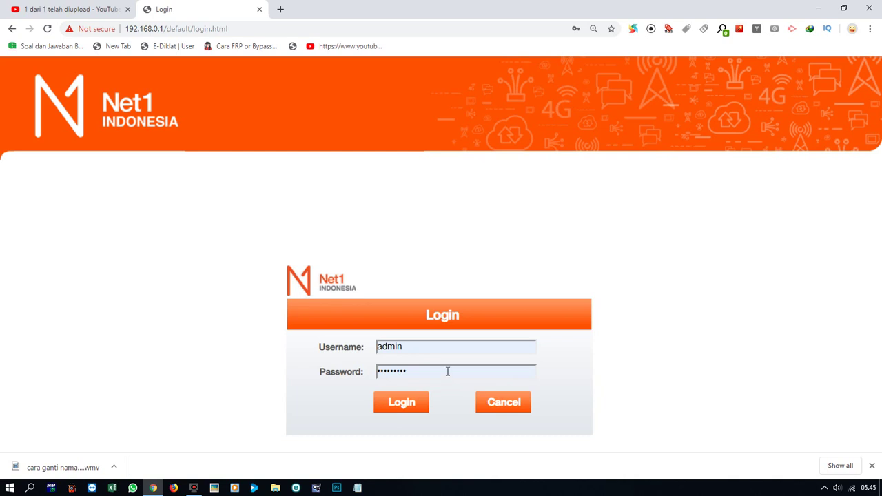
pyautogui.moveTo(367, 370); pyautogui.dragTo(353, 371)
pyautogui.click(425, 369)
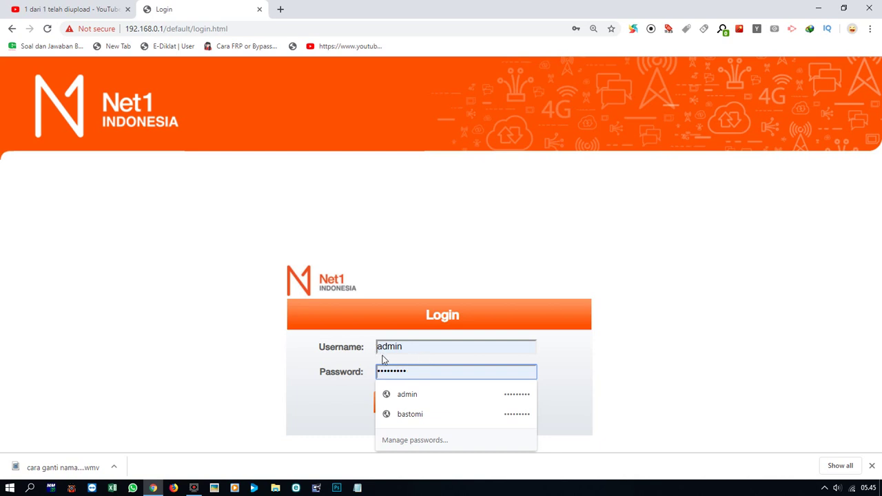
pyautogui.click(605, 371)
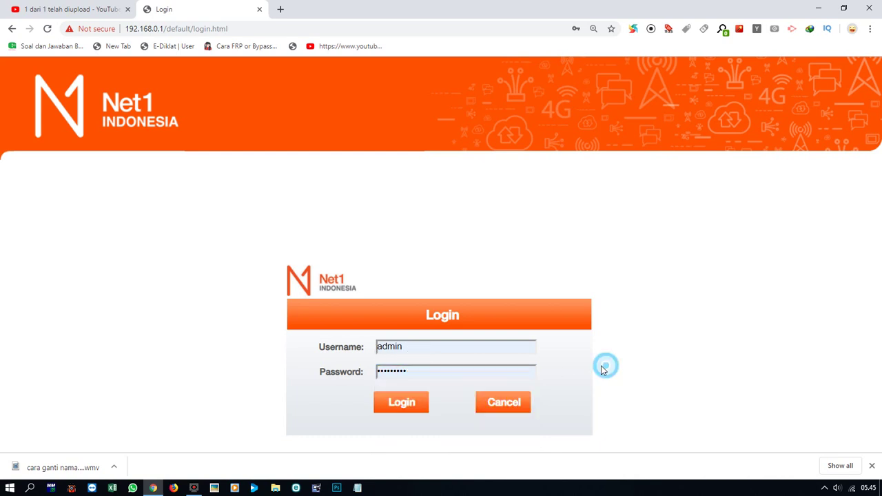
pyautogui.click(418, 407)
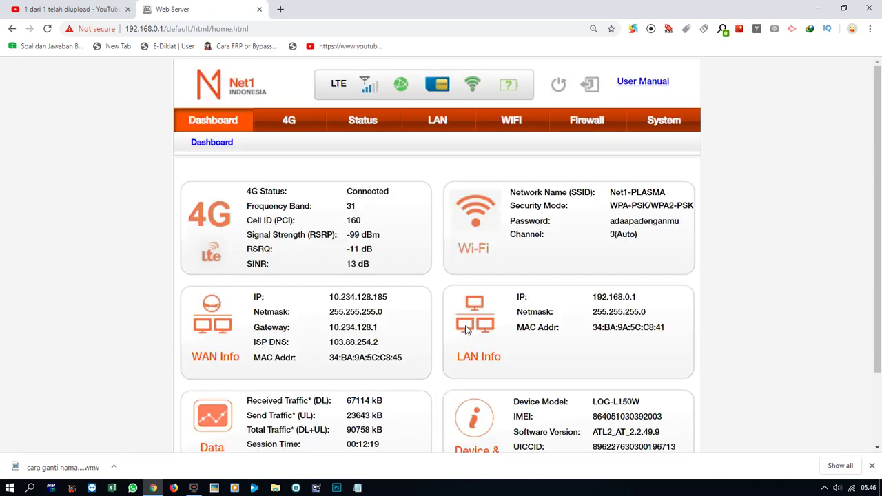
# Step: Examine the dashboard header's Net1 logo, LTE and signal indicators, connection status and reboot control, with the whole page in view
pyautogui.hotkey('ctrl', '+')
pyautogui.scroll(-1, 466, 326)
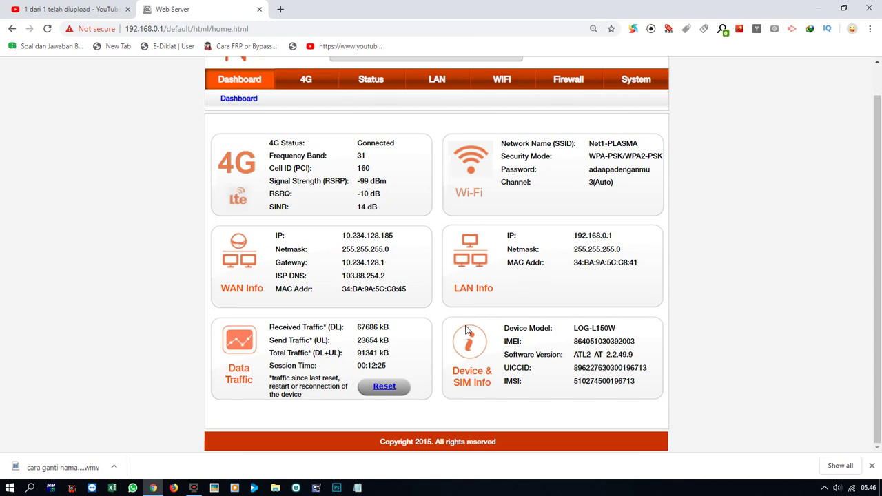
pyautogui.hotkey('ctrl', '-')
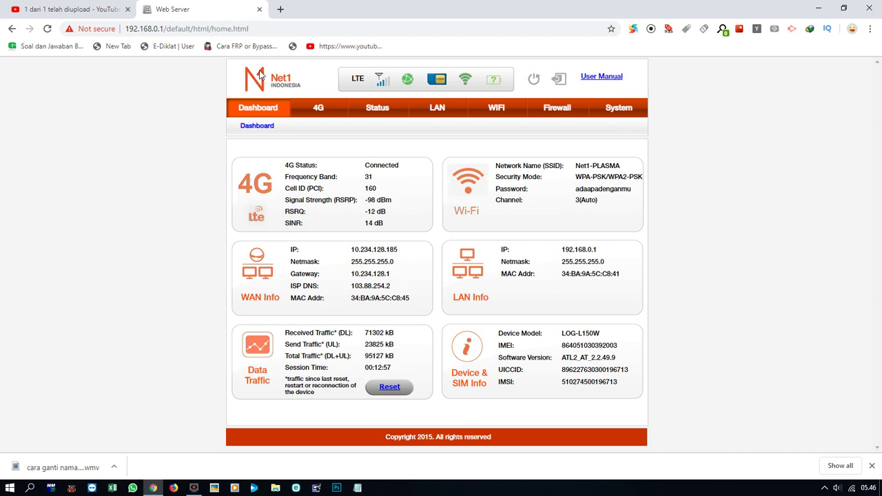
pyautogui.click(251, 77)
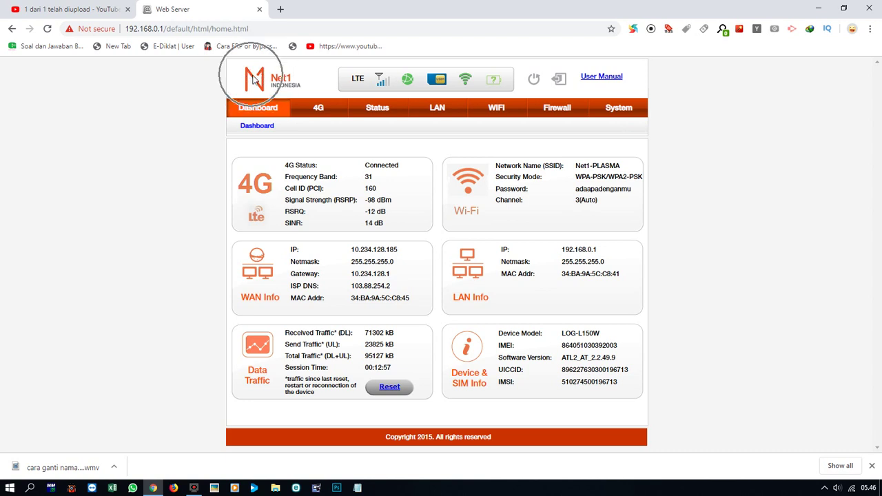
pyautogui.click(282, 83)
pyautogui.click(284, 84)
pyautogui.click(359, 81)
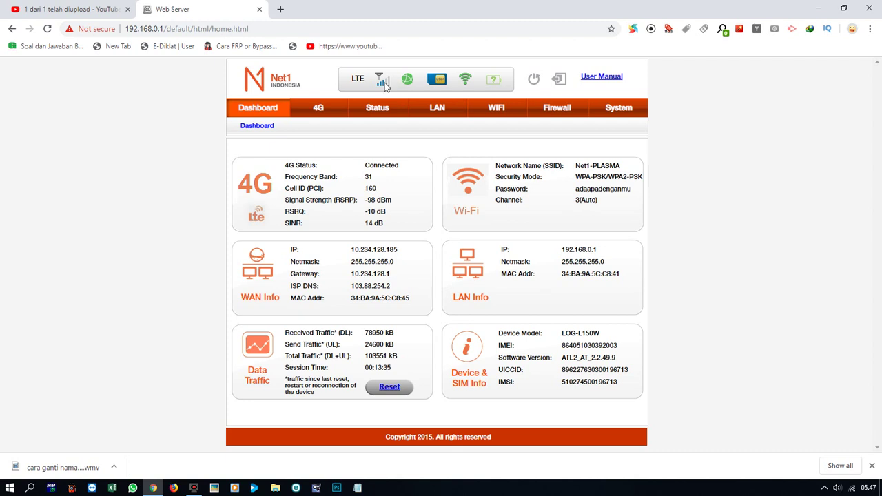
pyautogui.moveTo(384, 83)
pyautogui.click(403, 81)
pyautogui.click(406, 81)
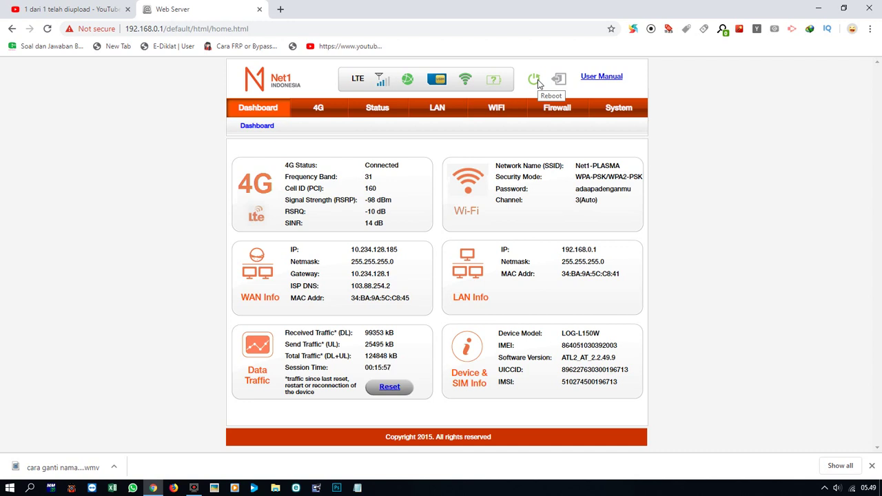
pyautogui.click(534, 79)
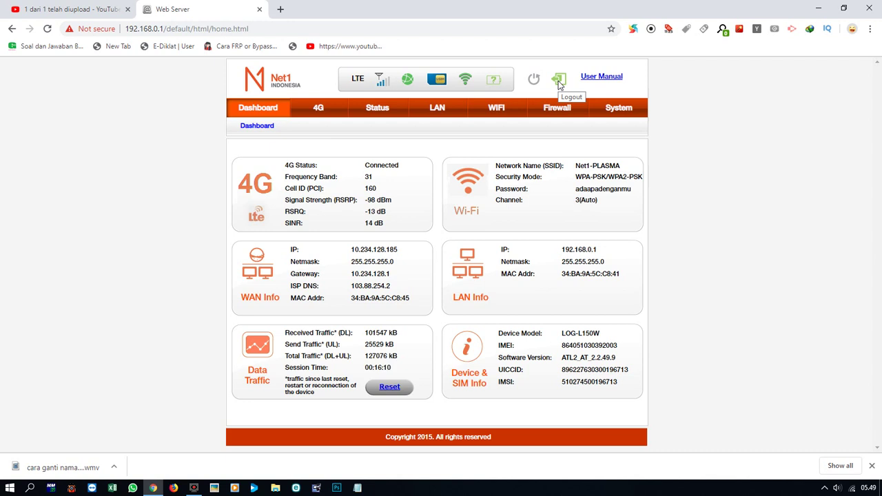
# Step: Open the router's User Manual link and return to the router's dashboard page
pyautogui.click(599, 81)
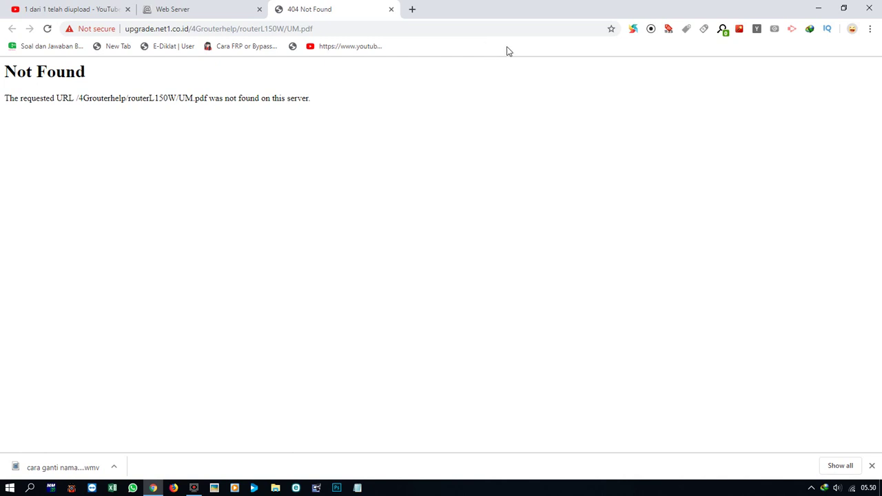
pyautogui.click(236, 12)
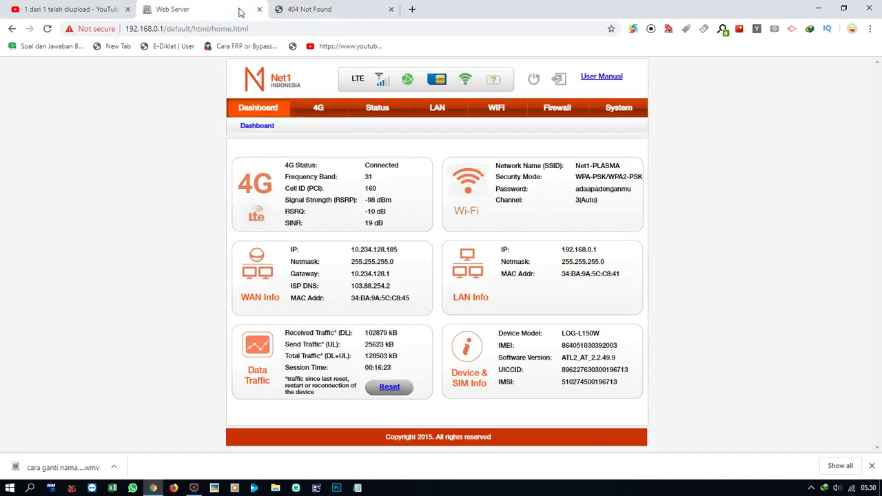
pyautogui.click(348, 9)
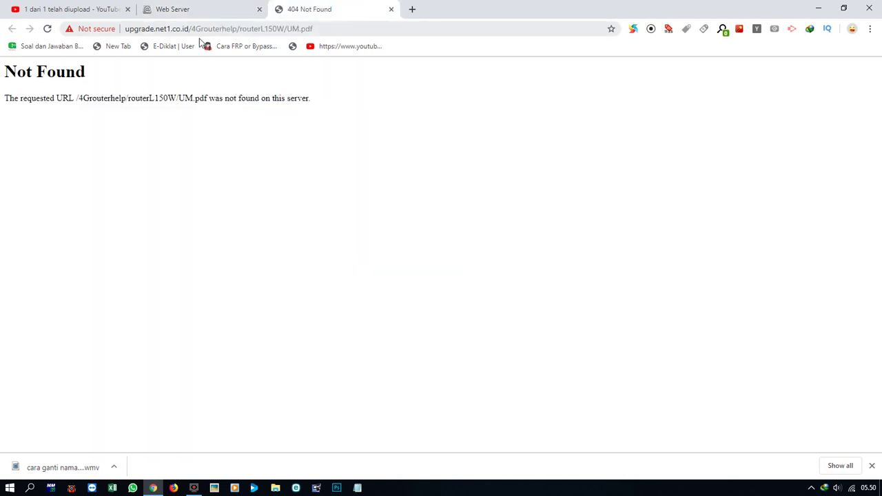
pyautogui.click(222, 8)
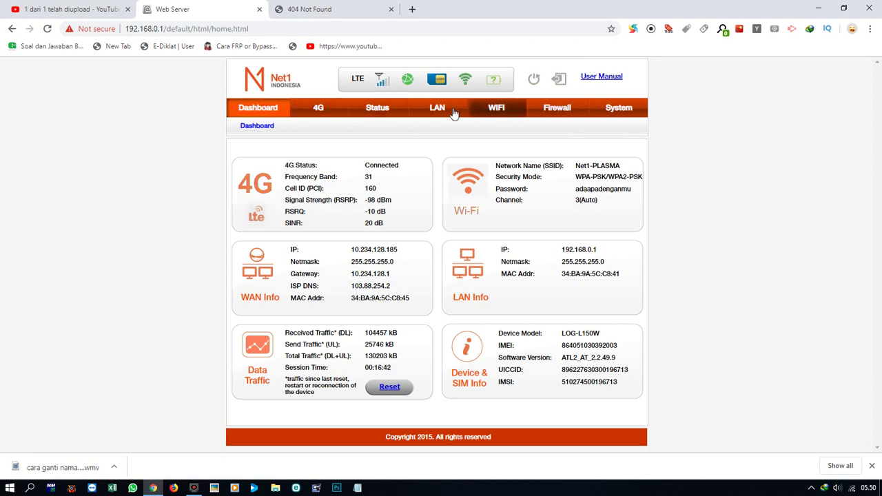
# Step: Log back in to the router as admin with the prefilled credentials and show the Dashboard
pyautogui.click(249, 110)
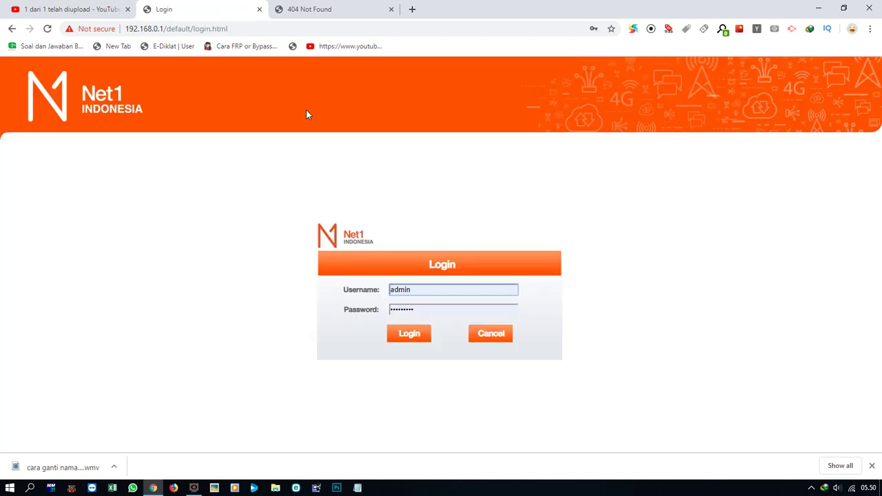
pyautogui.click(411, 335)
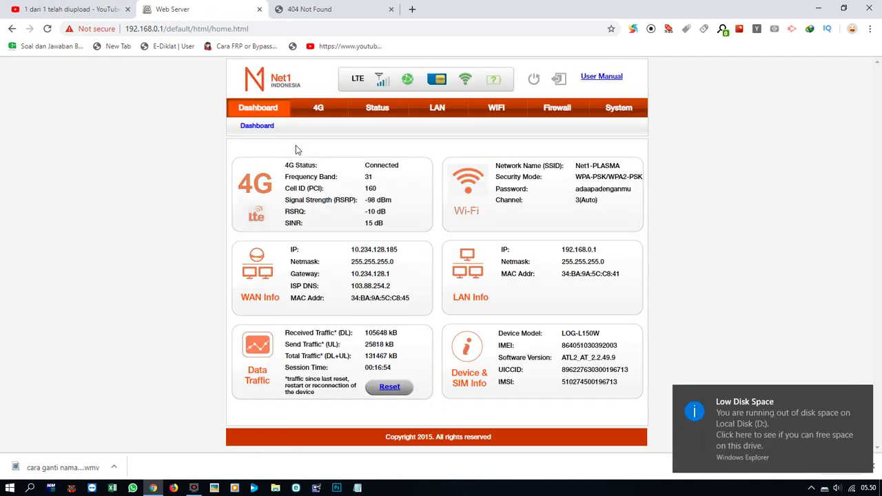
pyautogui.click(271, 110)
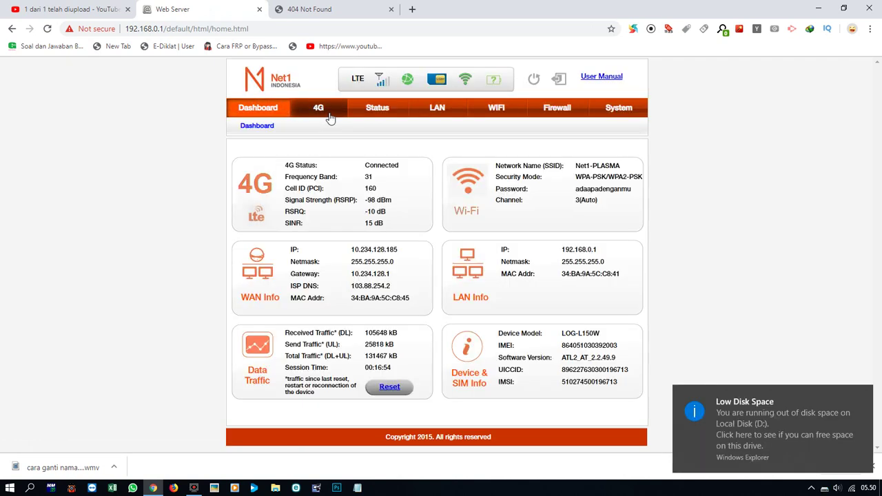
# Step: Look through the router's 4G, LAN, WiFi, Firewall and System sections, and return to the Dashboard
pyautogui.click(327, 114)
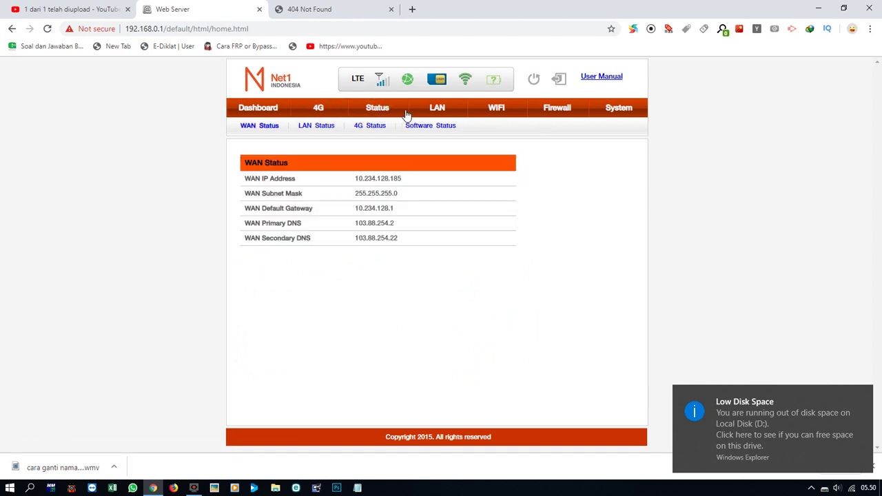
pyautogui.click(437, 113)
pyautogui.click(506, 115)
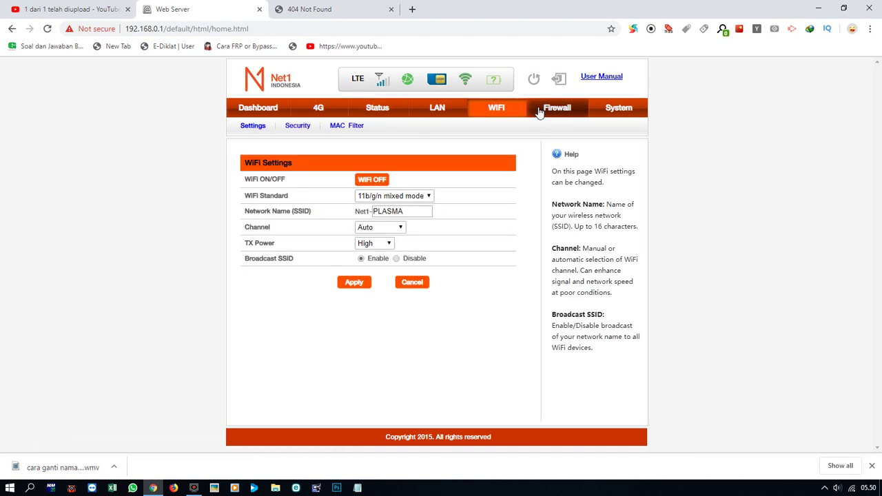
pyautogui.click(557, 111)
pyautogui.click(633, 115)
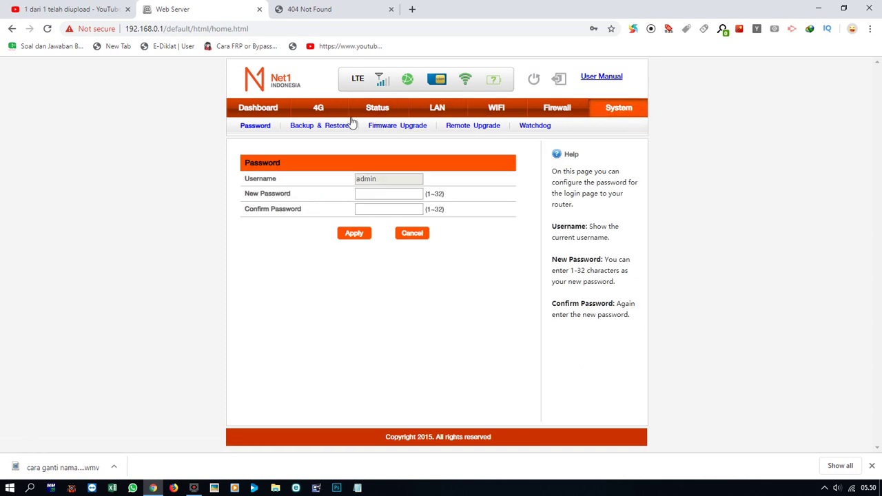
pyautogui.click(265, 109)
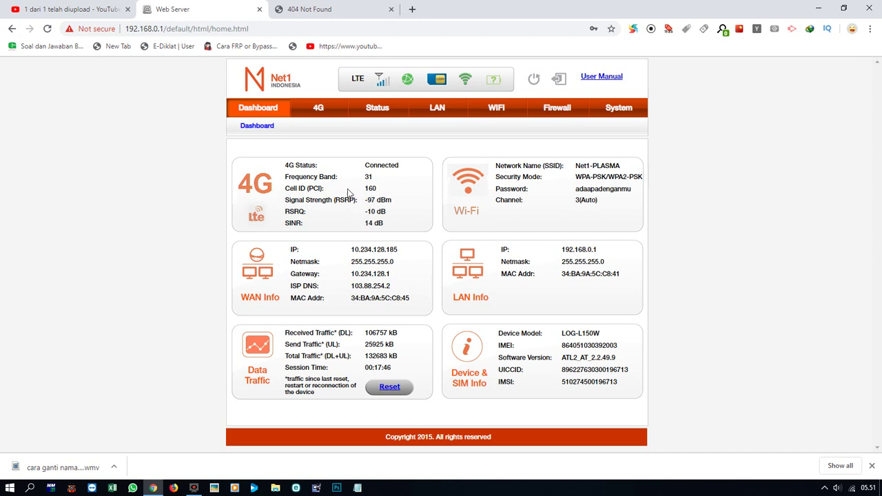
# Step: Examine the Dashboard's 4G details: 4G status, frequency band, cell ID and signal strength (RSRP)
pyautogui.click(257, 126)
pyautogui.doubleClick(300, 165)
pyautogui.moveTo(297, 166); pyautogui.dragTo(400, 168)
pyautogui.click(321, 177)
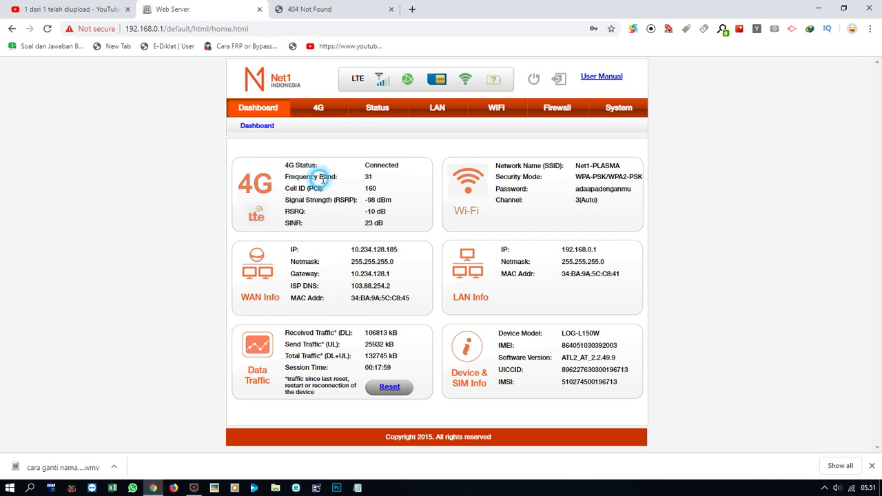
pyautogui.doubleClick(368, 177)
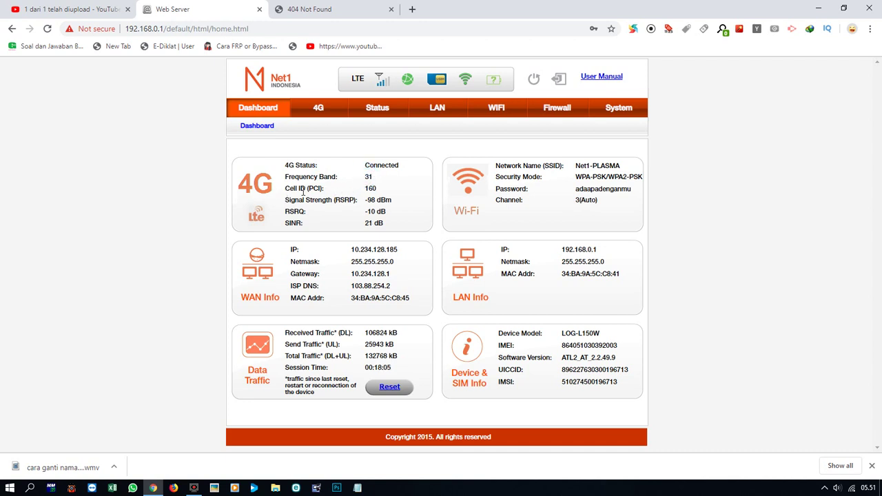
pyautogui.doubleClick(369, 188)
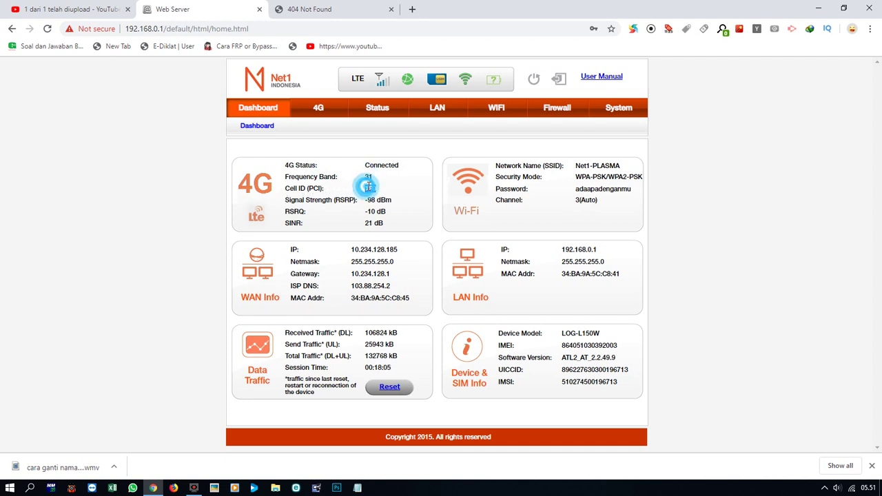
pyautogui.moveTo(297, 200); pyautogui.dragTo(336, 200)
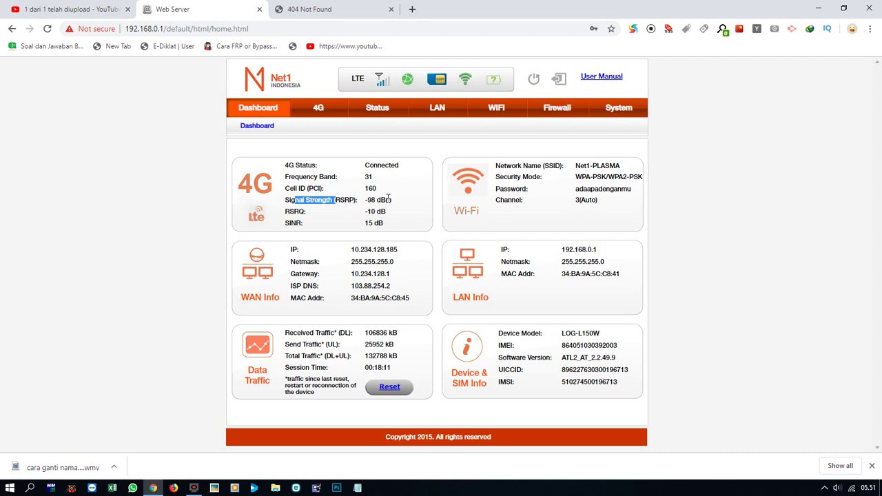
pyautogui.moveTo(388, 200); pyautogui.dragTo(285, 165)
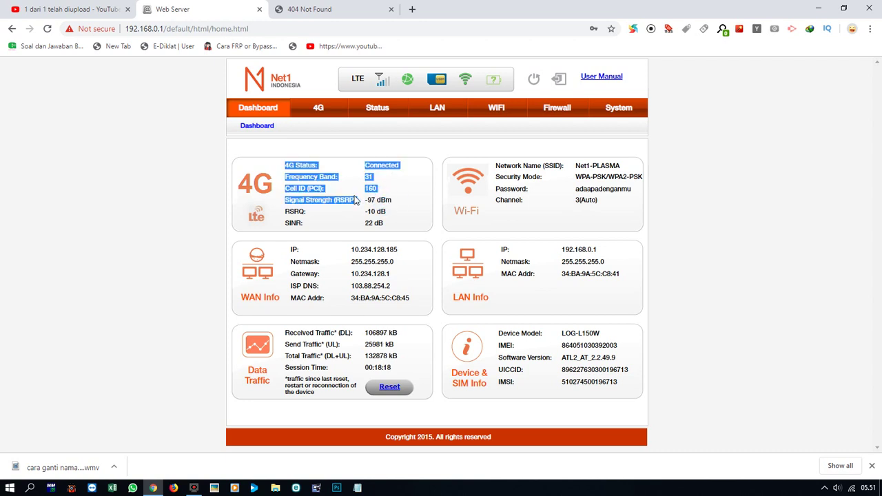
pyautogui.click(366, 198)
pyautogui.moveTo(380, 198)
pyautogui.mouseDown()
pyautogui.moveTo(290, 167)
pyautogui.moveTo(366, 200)
pyautogui.mouseUp()
pyautogui.click(359, 202)
pyautogui.tripleClick(384, 200)
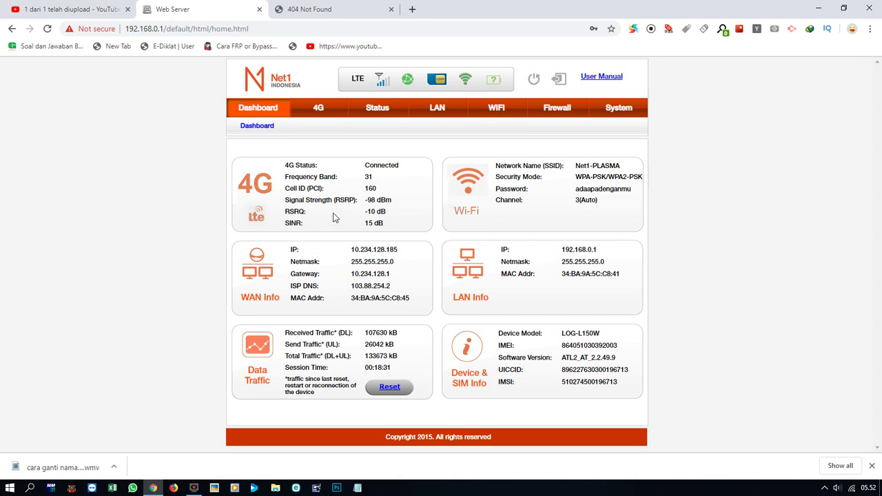
# Step: Review the Wi-Fi details on the Dashboard, including security mode, password and channel
pyautogui.moveTo(526, 177); pyautogui.dragTo(519, 202)
pyautogui.click(509, 193)
pyautogui.moveTo(587, 189); pyautogui.dragTo(631, 189)
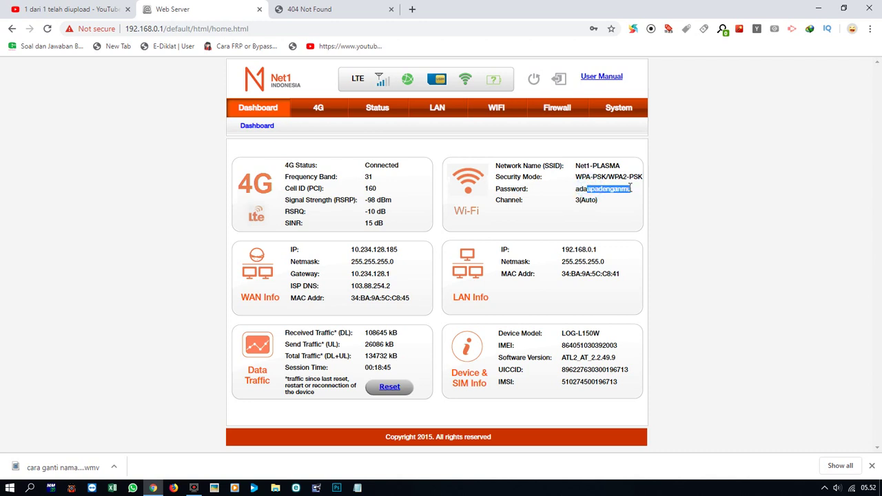
pyautogui.moveTo(523, 200); pyautogui.dragTo(495, 200)
pyautogui.moveTo(581, 200); pyautogui.dragTo(589, 204)
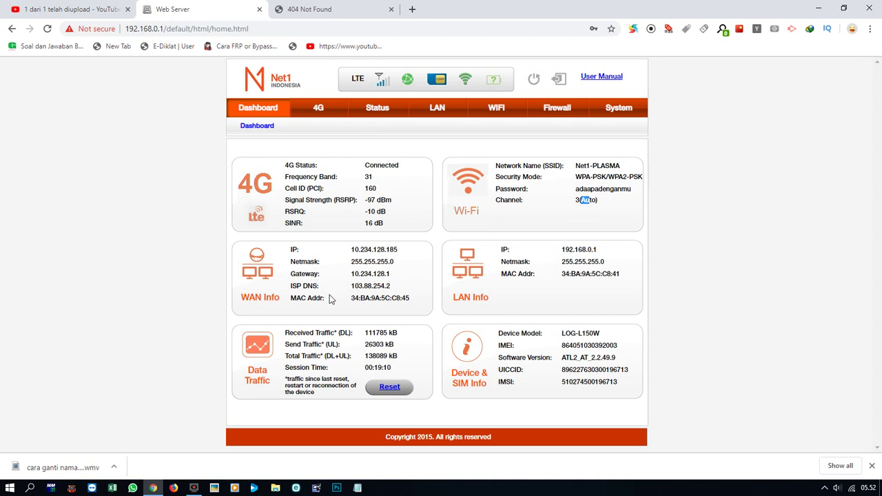
# Step: Review the WAN Info and LAN Info addresses on the Dashboard, covering IP, netmask, gateway, DNS and MAC
pyautogui.moveTo(290, 249); pyautogui.dragTo(334, 283)
pyautogui.click(407, 310)
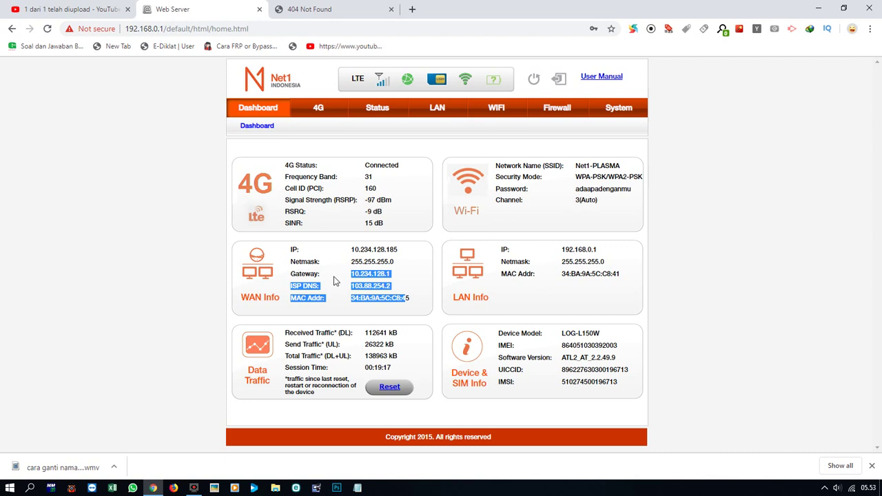
pyautogui.click(347, 266)
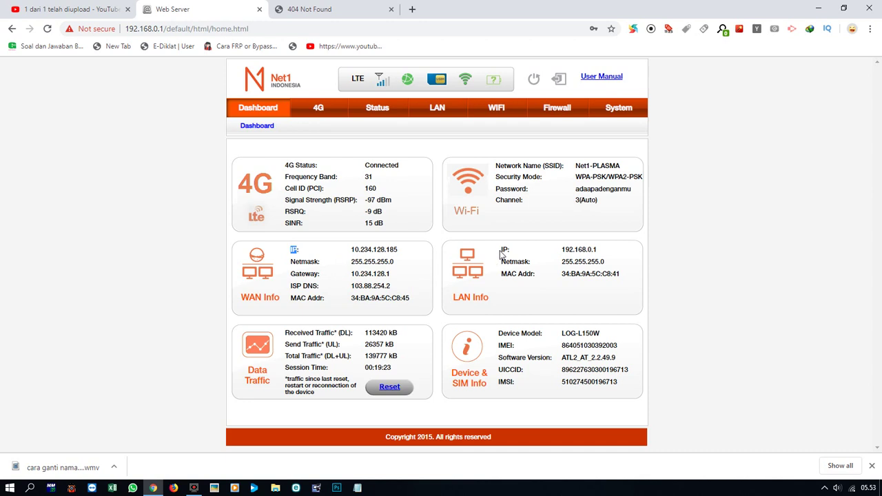
pyautogui.moveTo(501, 250); pyautogui.dragTo(588, 261)
pyautogui.click(588, 260)
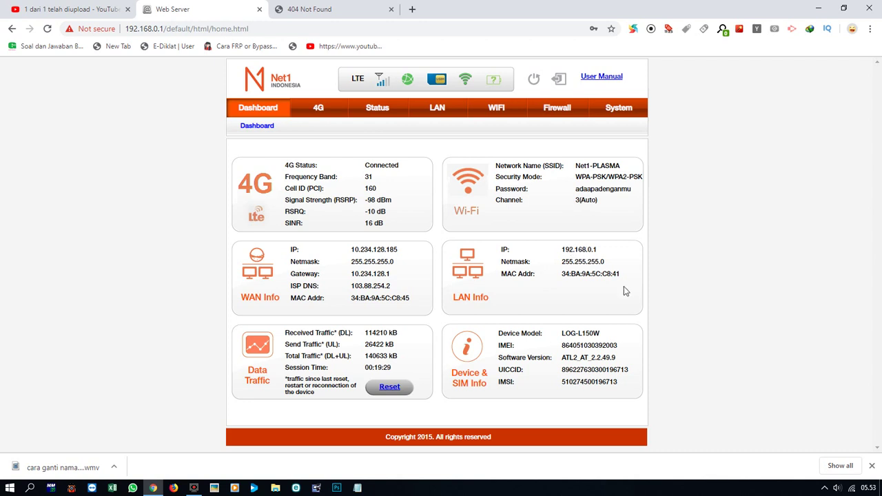
pyautogui.moveTo(590, 263); pyautogui.dragTo(567, 274)
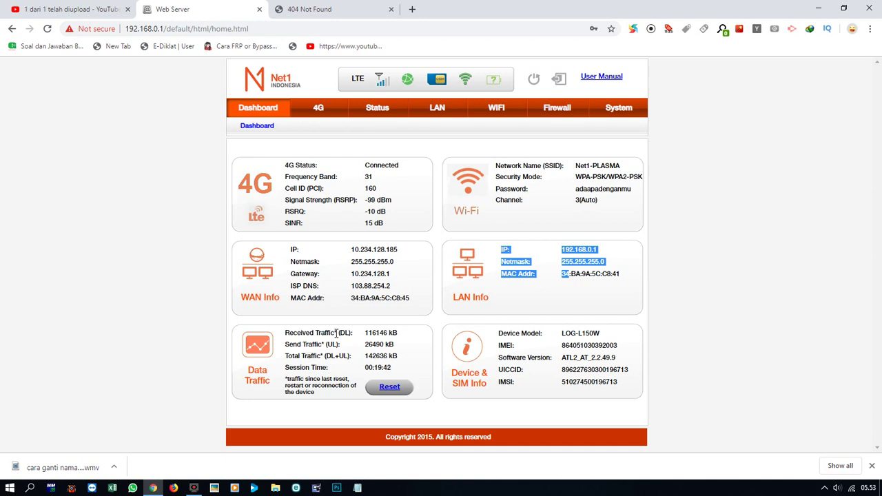
# Step: Review the received traffic and session time under Data Traffic, and reset the traffic counters
pyautogui.click(377, 334)
pyautogui.doubleClick(375, 333)
pyautogui.click(375, 334)
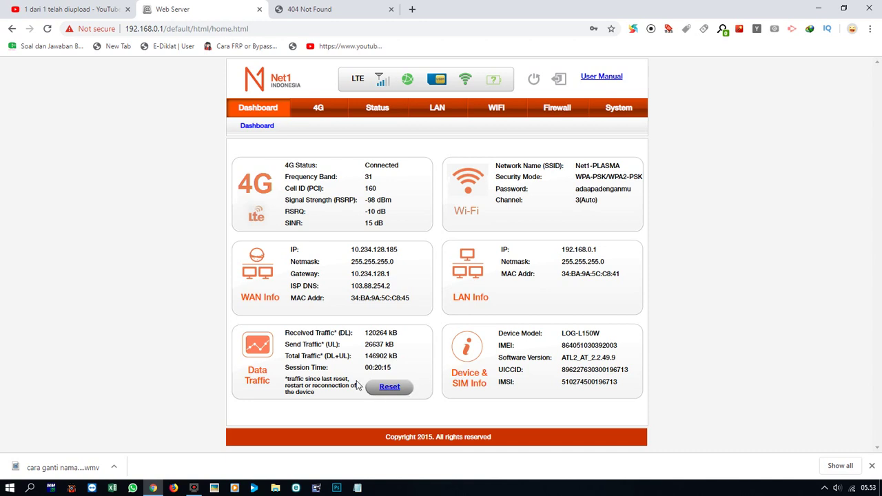
pyautogui.moveTo(378, 368); pyautogui.dragTo(386, 367)
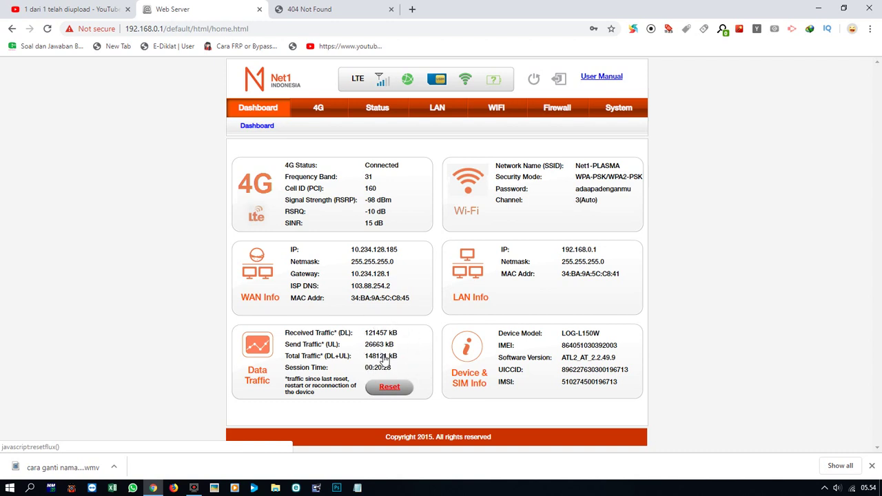
pyautogui.click(389, 387)
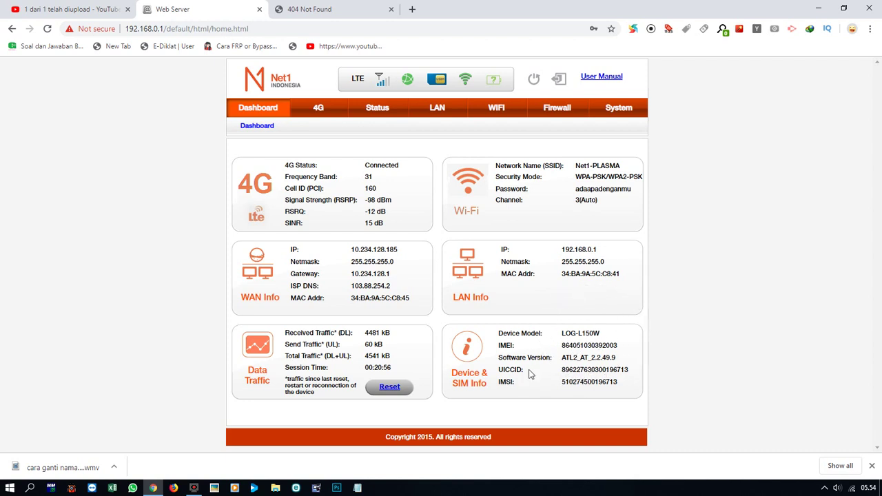
# Step: Review the UICCID and IMSI entries under Device & SIM Info
pyautogui.click(560, 370)
pyautogui.moveTo(569, 372); pyautogui.dragTo(592, 384)
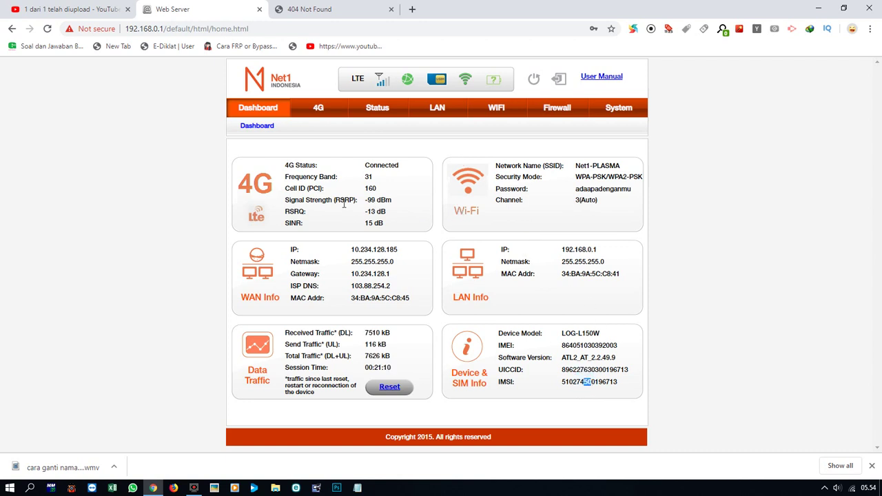
# Step: Log back in to the router as admin with the prefilled credentials and open the 4G section
pyautogui.click(321, 109)
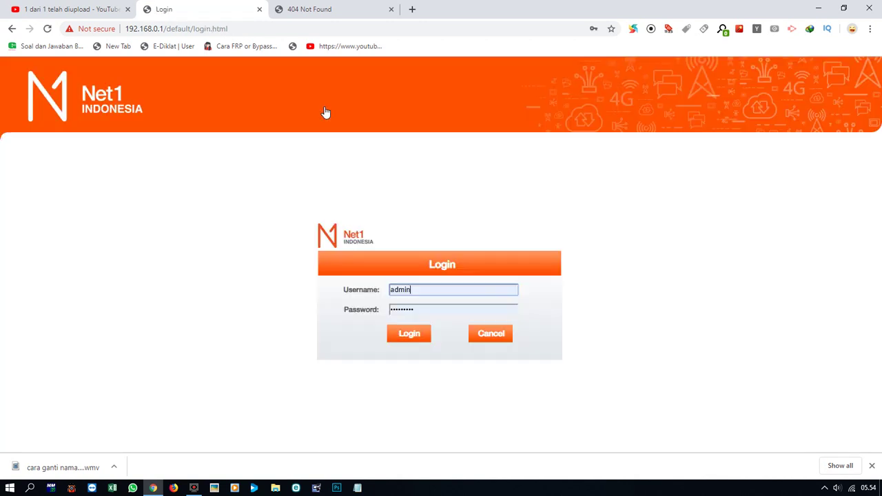
pyautogui.click(410, 335)
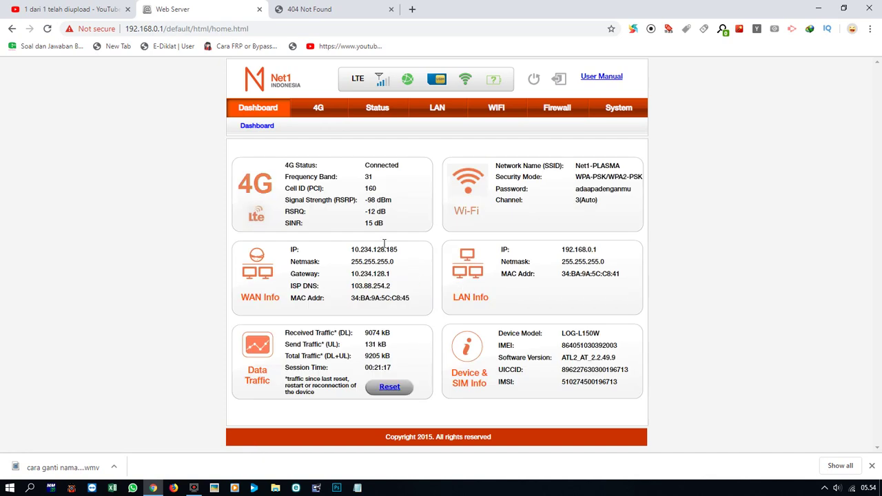
pyautogui.click(321, 111)
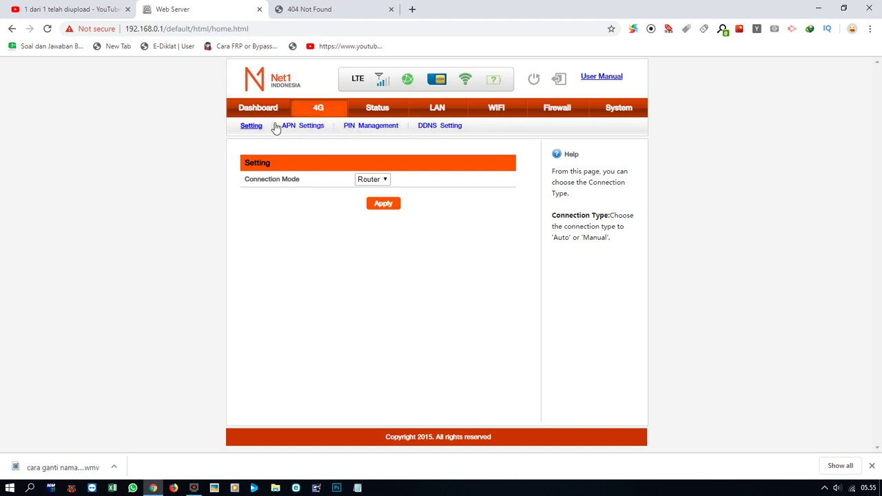
# Step: Check the Connection Mode options on the 4G Setting page without changing the selected mode
pyautogui.click(252, 129)
pyautogui.click(252, 130)
pyautogui.click(376, 181)
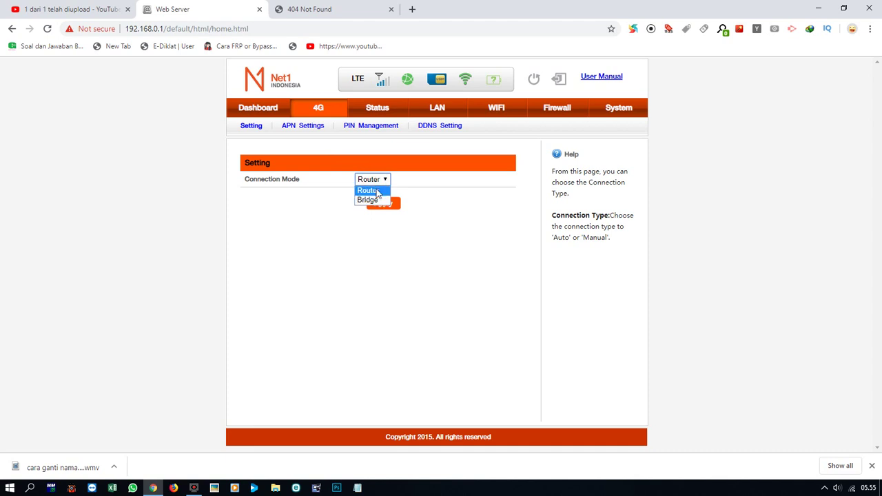
pyautogui.click(355, 151)
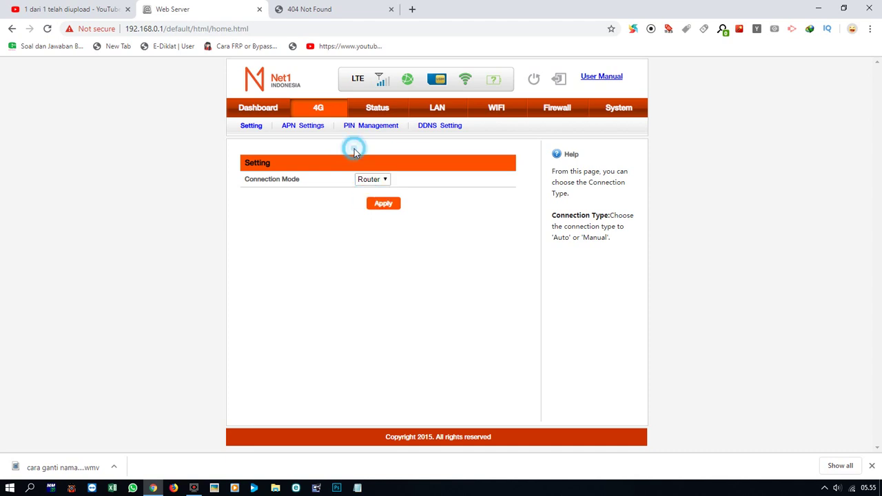
# Step: View the 4G section's APN Settings, PIN Management and DDNS Setting pages
pyautogui.click(309, 131)
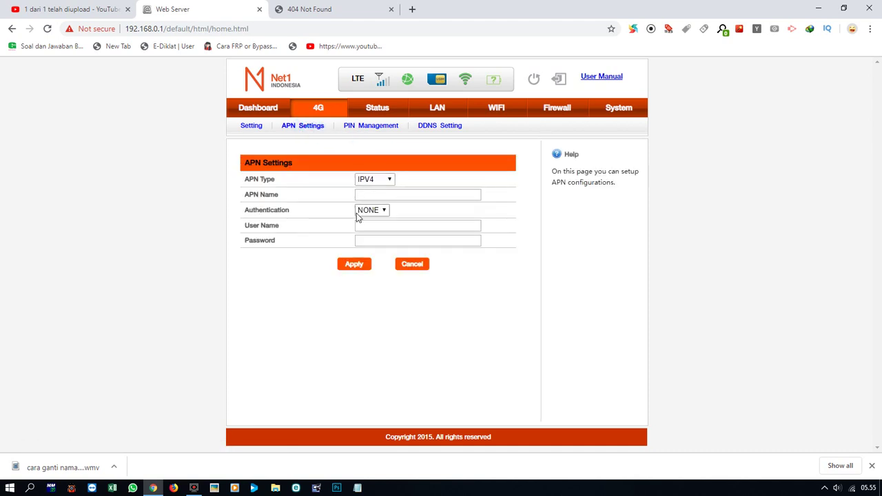
pyautogui.click(371, 131)
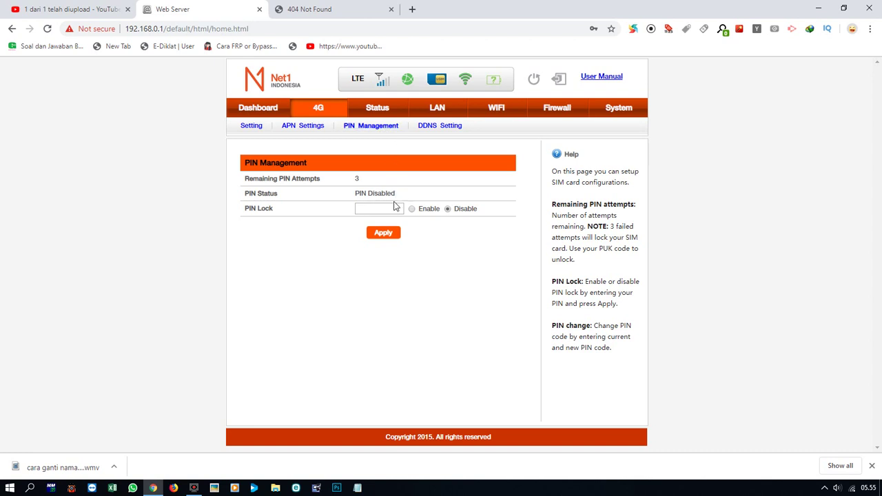
pyautogui.click(436, 128)
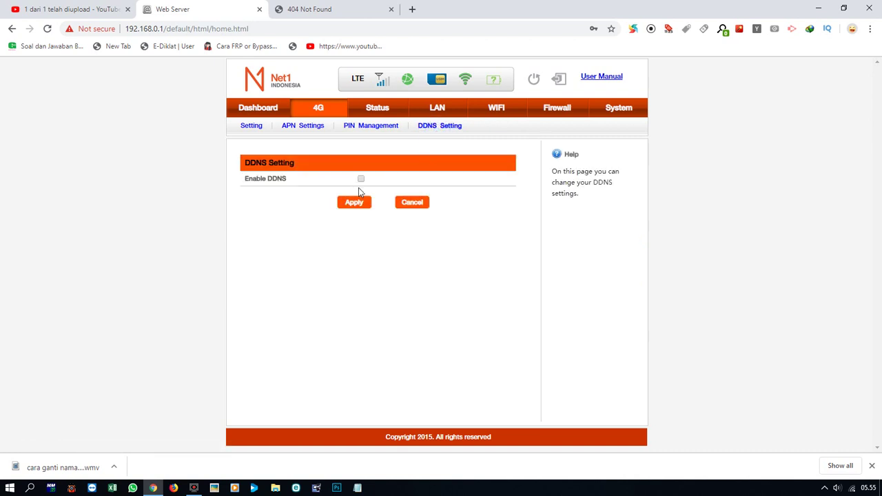
# Step: Review the router's WAN Status, LAN Status, 4G Status and Software Status pages
pyautogui.click(387, 111)
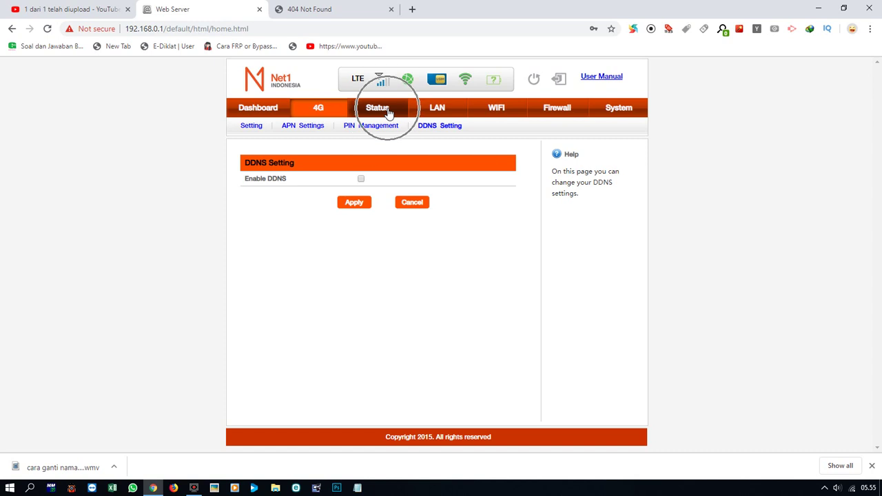
pyautogui.click(388, 110)
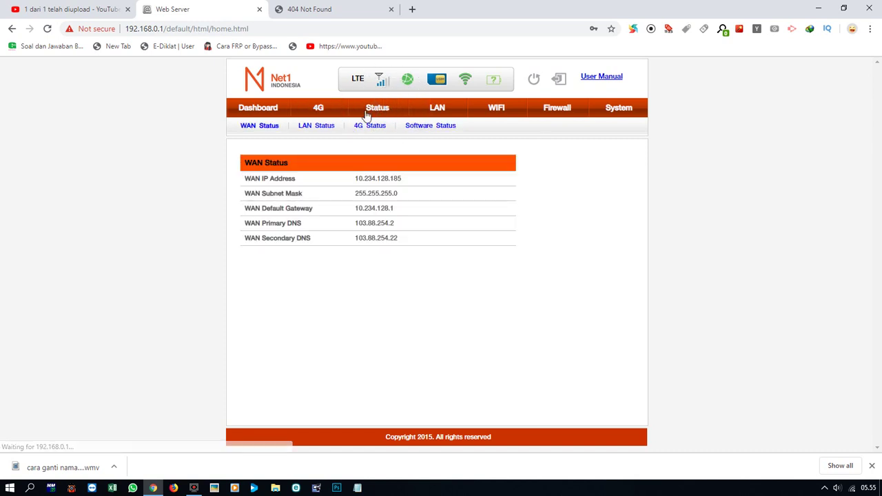
pyautogui.click(256, 130)
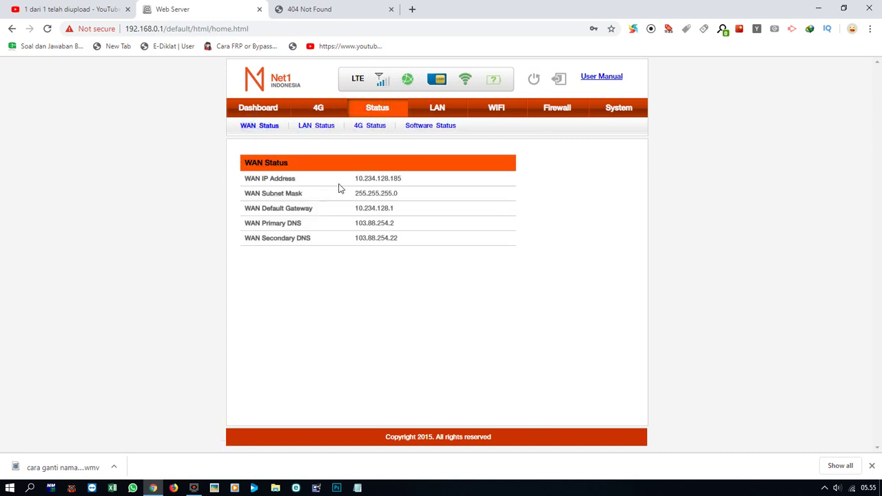
pyautogui.click(319, 126)
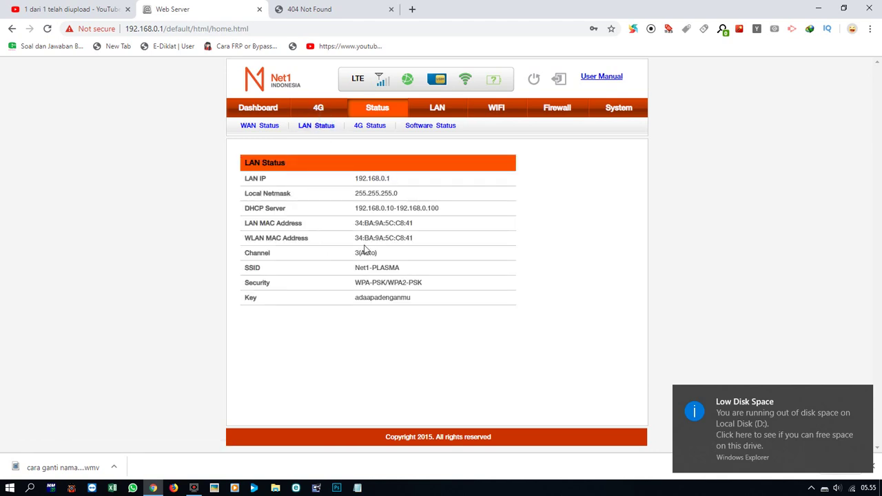
pyautogui.click(381, 133)
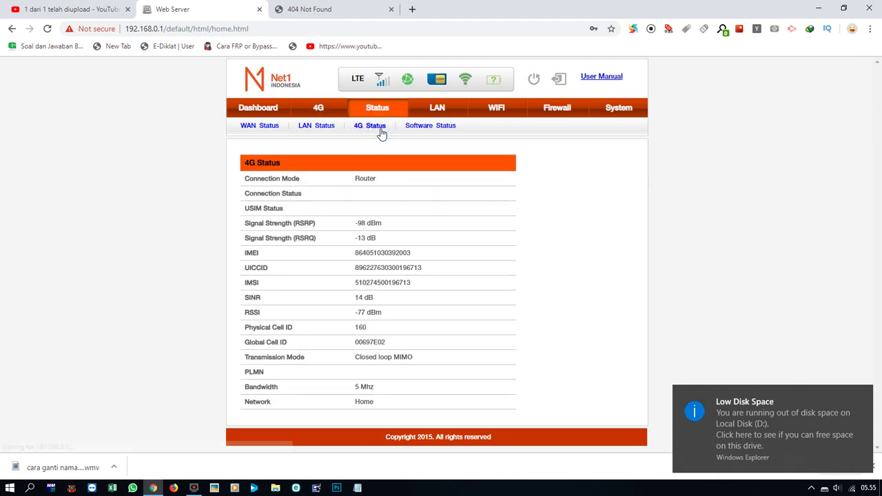
pyautogui.click(444, 129)
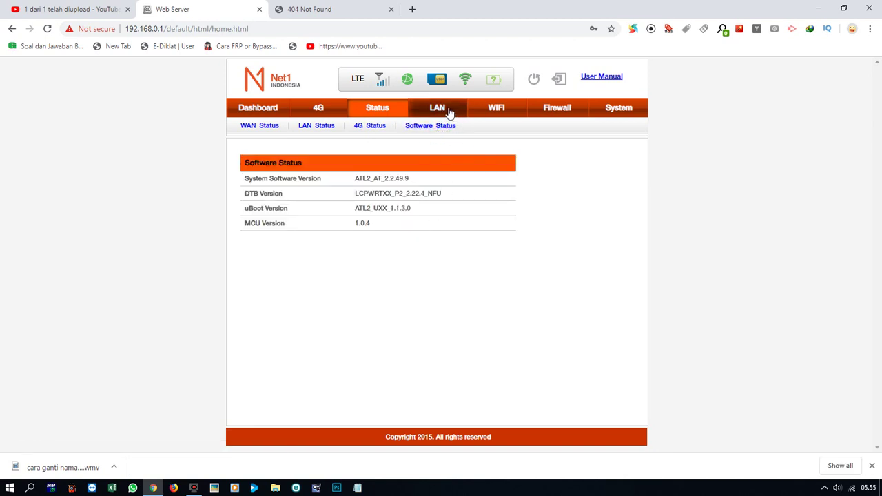
# Step: Open the LAN Settings page and inspect the router's IP address field without changing it
pyautogui.click(444, 113)
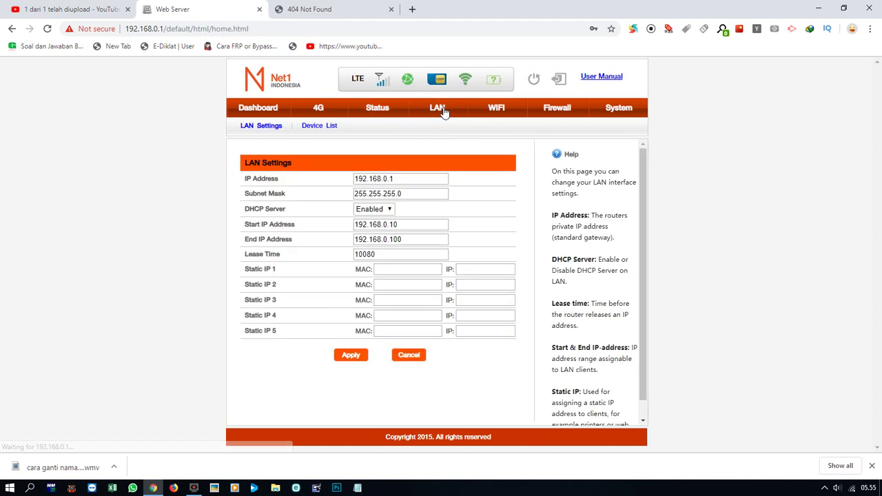
pyautogui.click(396, 181)
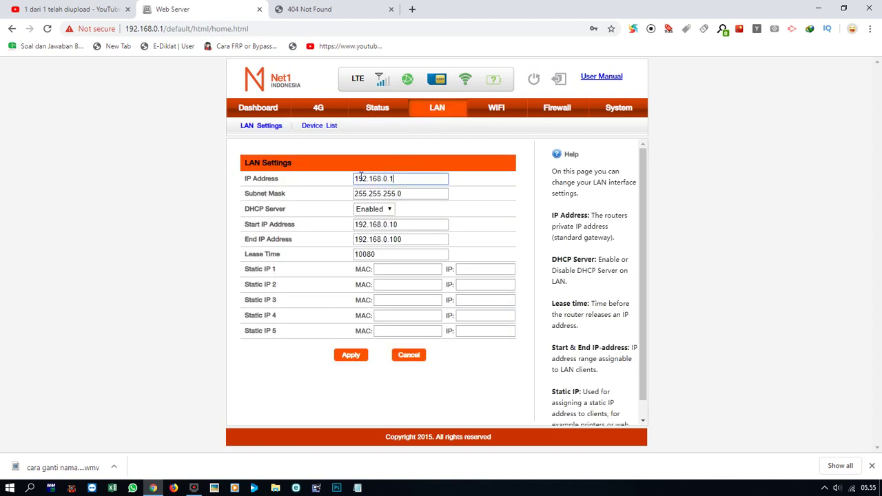
pyautogui.click(406, 178)
pyautogui.click(354, 178)
pyautogui.click(370, 188)
pyautogui.click(391, 179)
# Step: Inspect the DHCP range's Start IP Address and End IP Address fields in LAN Settings
pyautogui.click(279, 227)
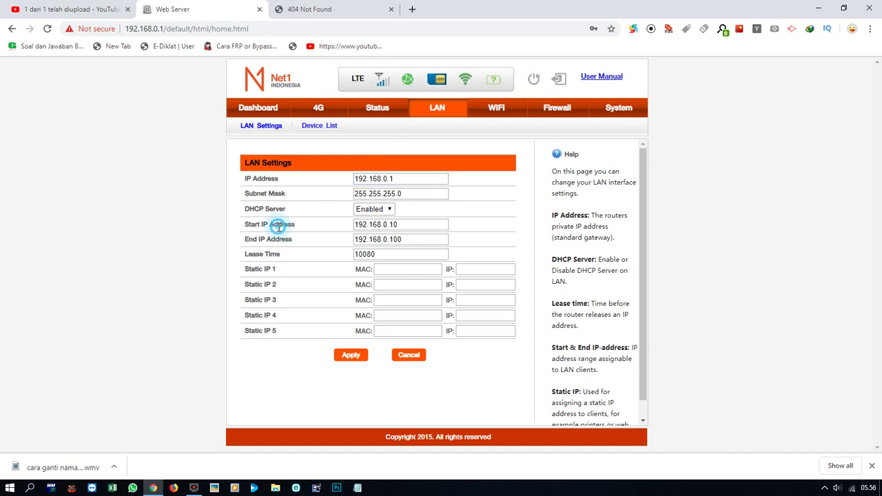
pyautogui.click(408, 226)
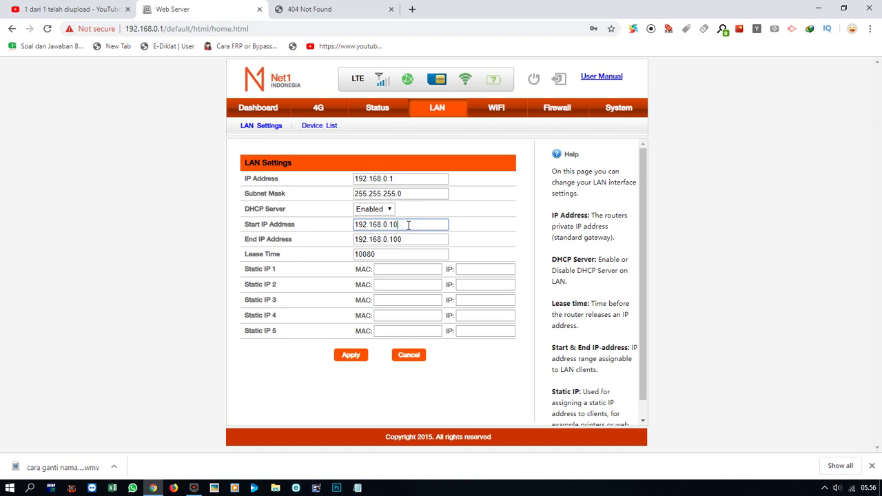
pyautogui.click(403, 239)
pyautogui.click(410, 224)
pyautogui.doubleClick(410, 239)
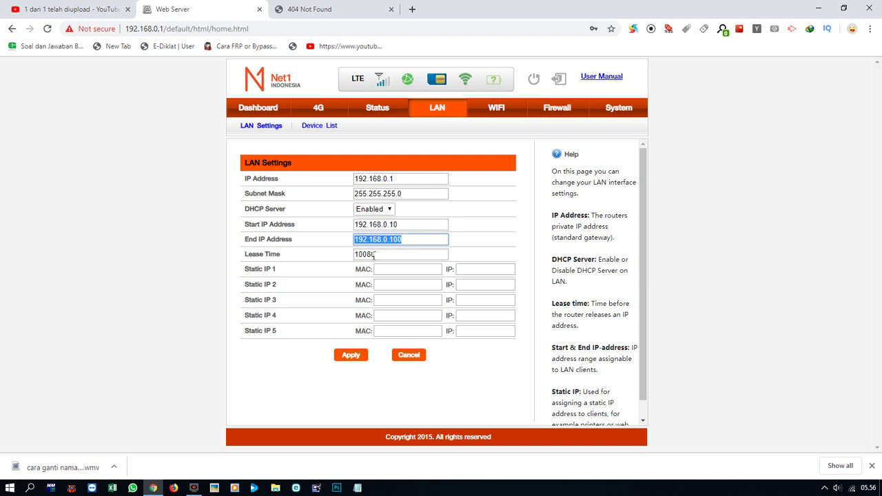
# Step: Inspect the Lease Time and Static IP 1 fields in LAN Settings and open the Device List page
pyautogui.click(387, 252)
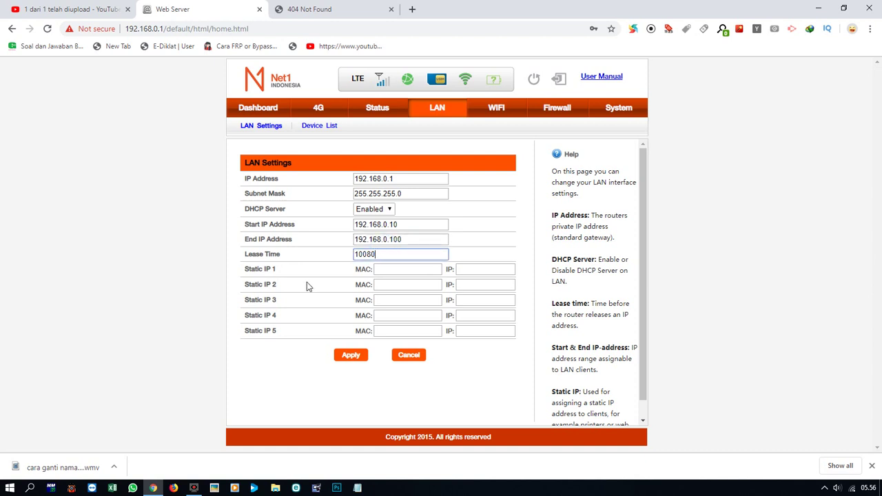
pyautogui.click(414, 269)
pyautogui.click(324, 130)
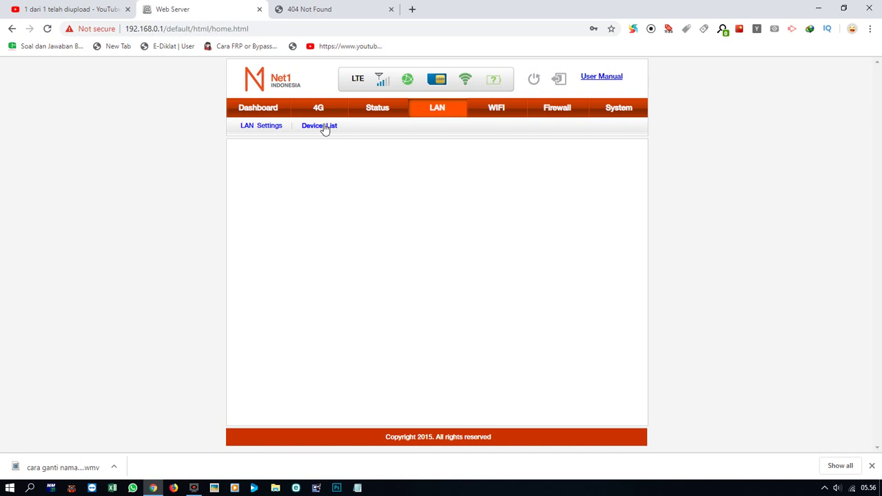
pyautogui.click(324, 129)
# Step: Open the WIFI section's Settings page and turn the router's WiFi off
pyautogui.click(507, 109)
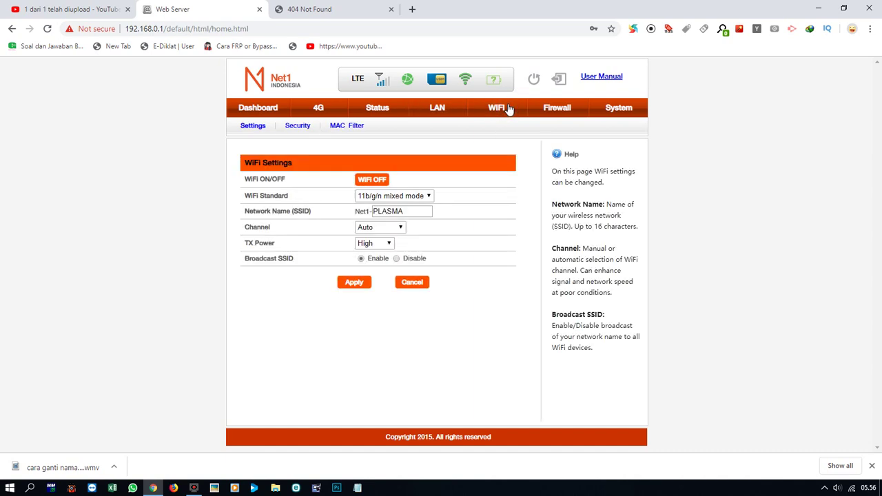
pyautogui.click(251, 130)
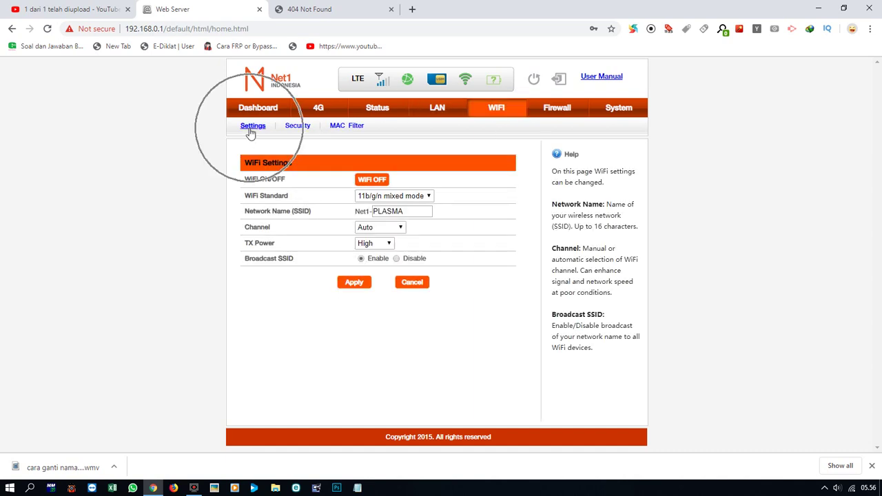
pyautogui.click(343, 127)
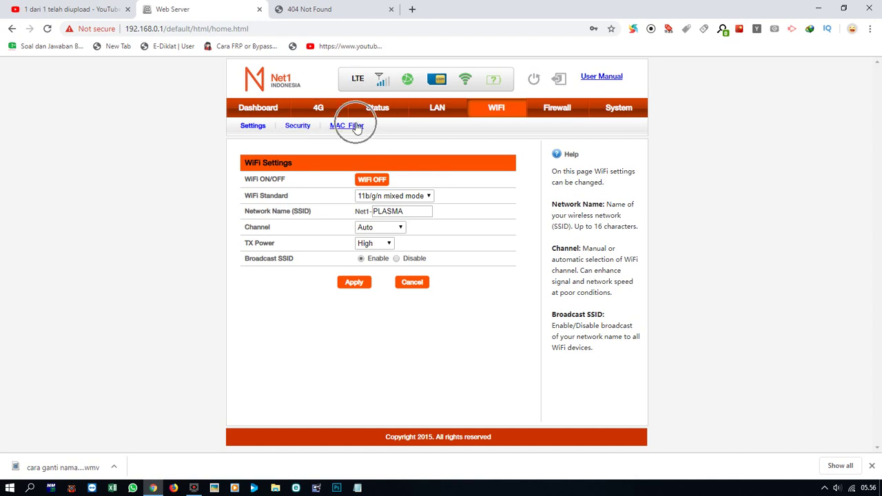
pyautogui.doubleClick(251, 127)
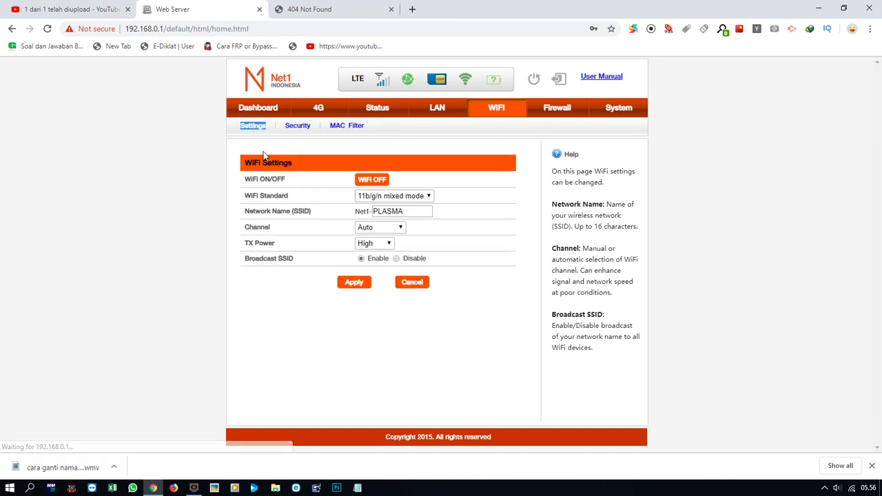
pyautogui.click(375, 182)
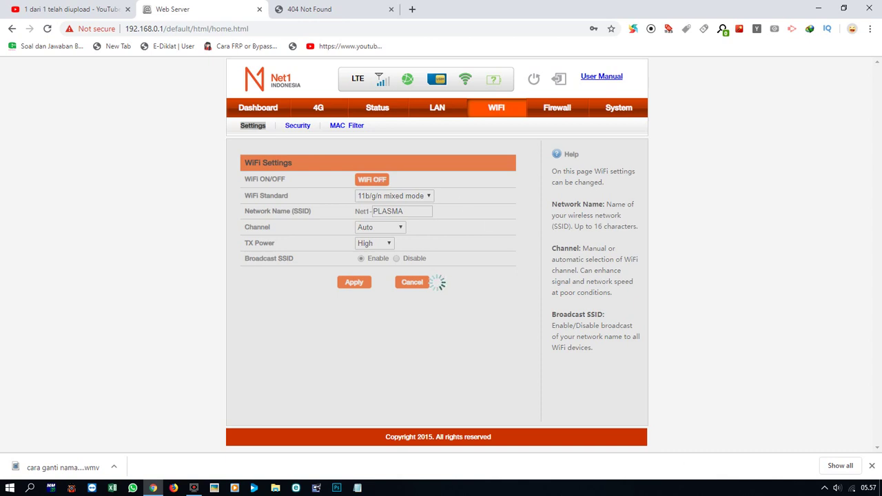
# Step: Check the computer's WiFi connection and try loading 192.168.0.1 in the 404 Not Found tab
pyautogui.click(851, 488)
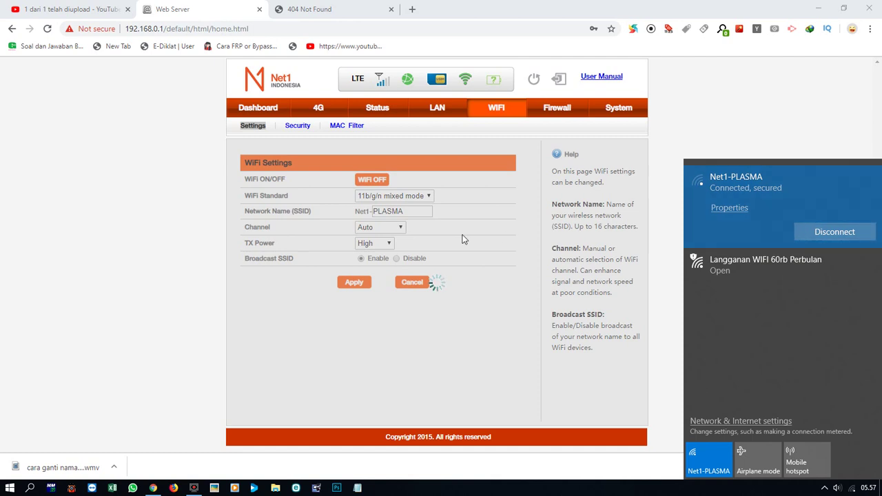
pyautogui.click(344, 10)
pyautogui.click(306, 28)
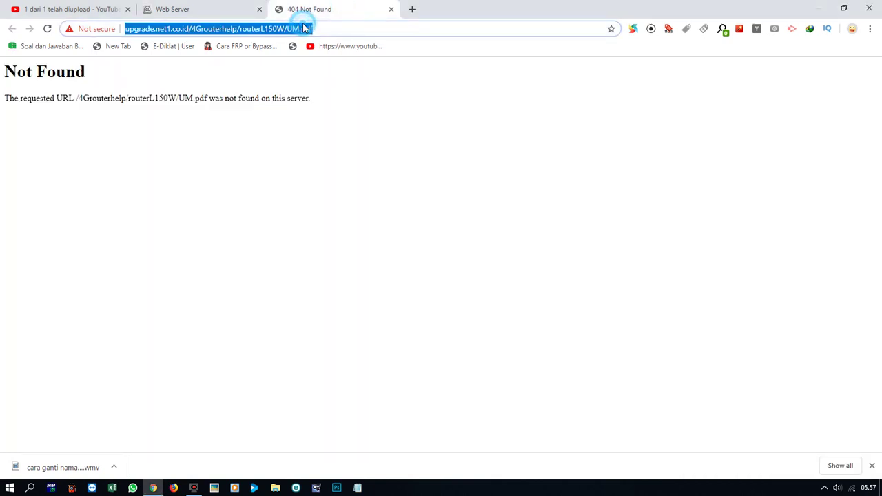
pyautogui.write('192.168.0.1')
pyautogui.press('Return')
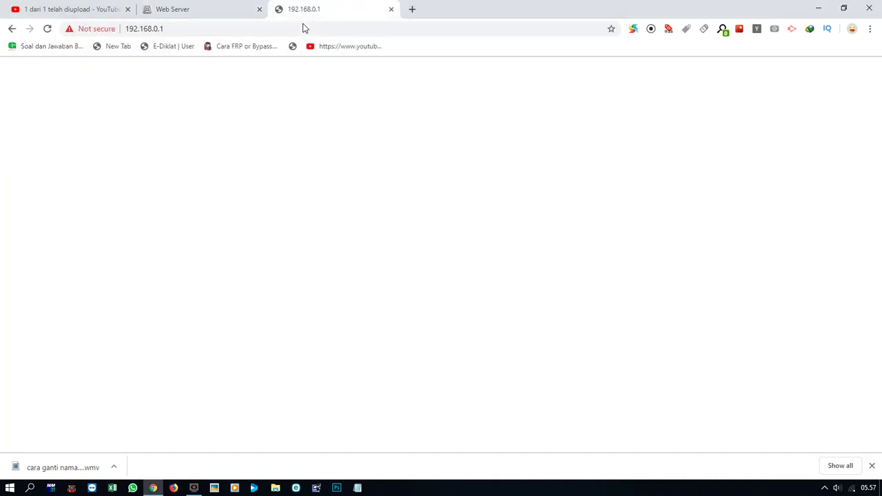
pyautogui.click(220, 14)
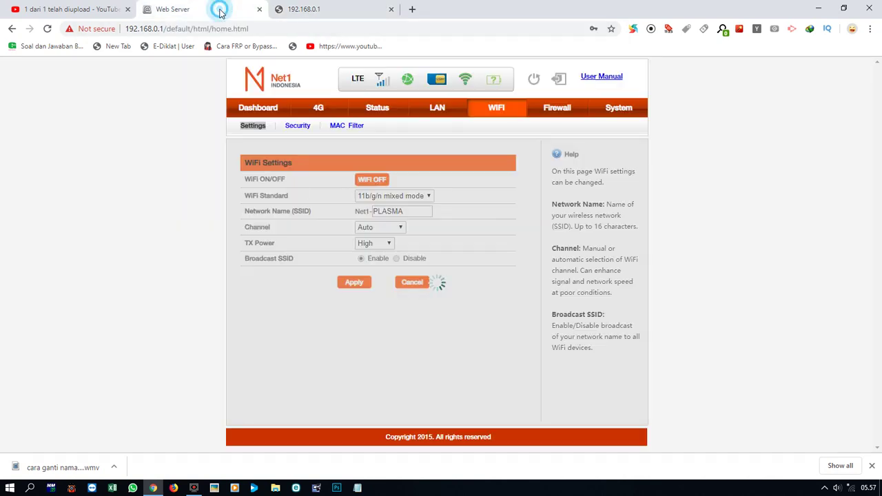
pyautogui.click(327, 17)
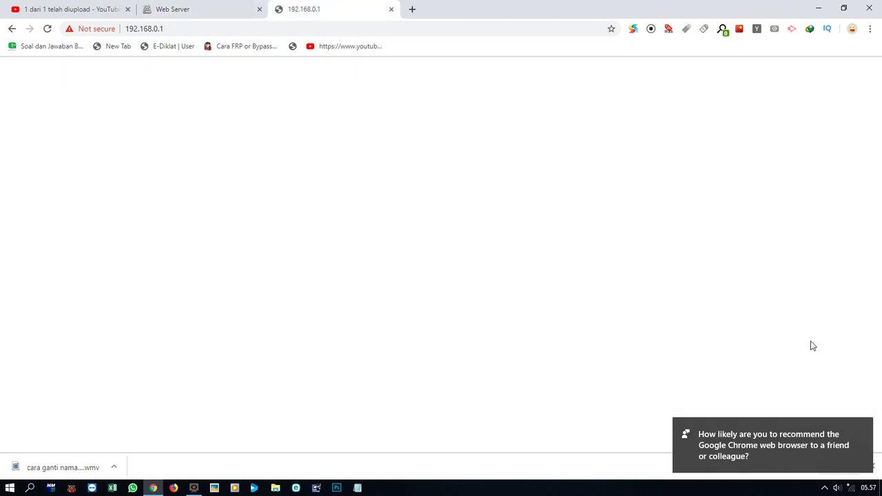
# Step: Connect the computer to the open WiFi network "Langganan WIFI 60rb Perbulan"
pyautogui.click(856, 489)
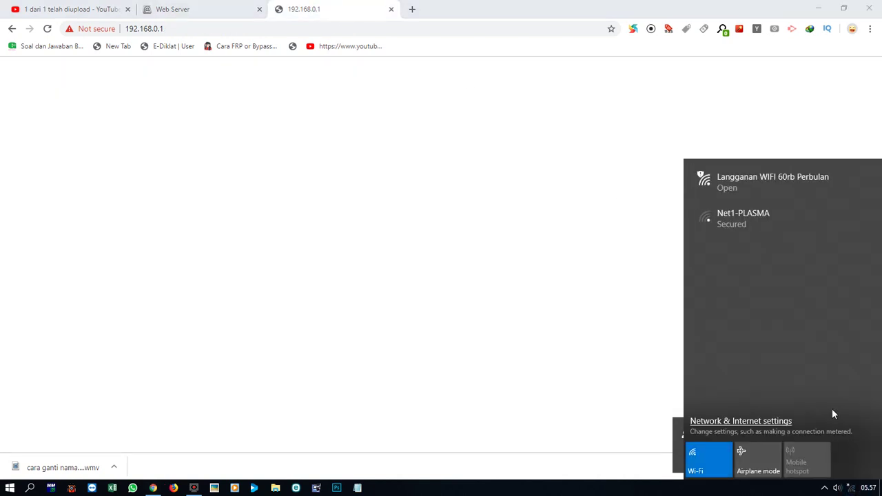
pyautogui.click(810, 177)
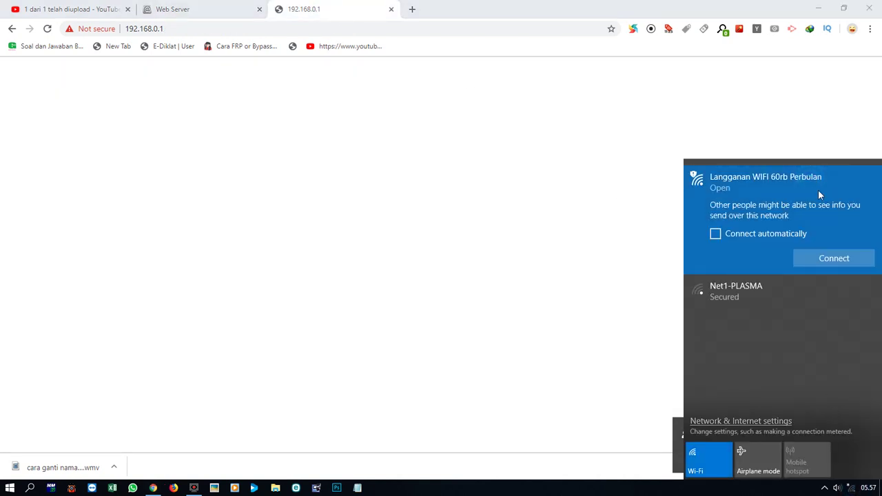
pyautogui.click(846, 260)
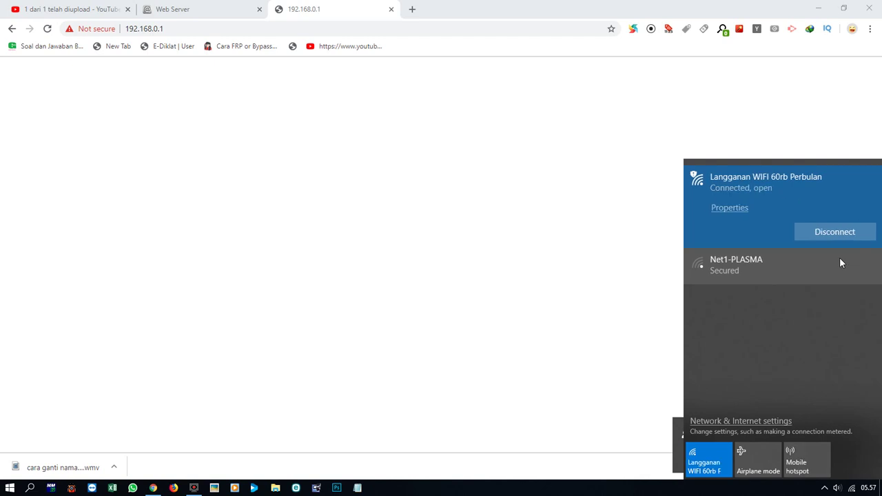
# Step: Reload the router's home page in the Web Server tab and turn WiFi back on in WiFi Settings
pyautogui.click(215, 9)
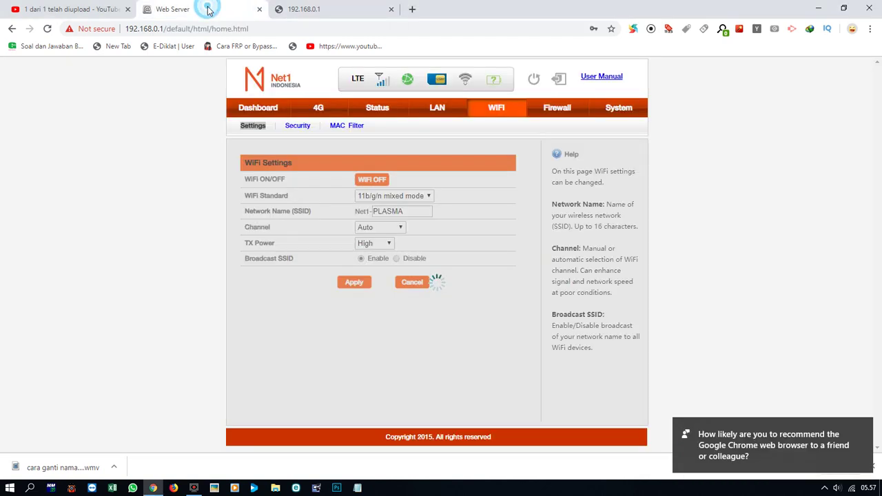
pyautogui.click(238, 31)
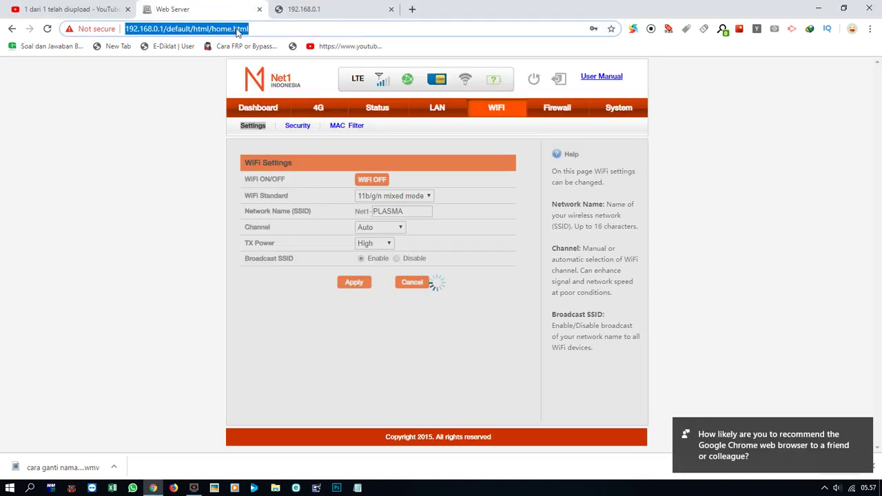
pyautogui.press('Return')
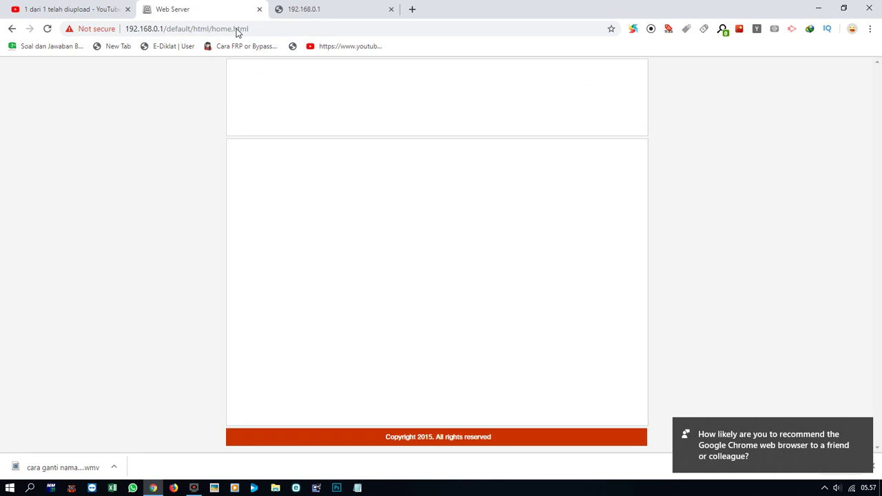
pyautogui.click(237, 31)
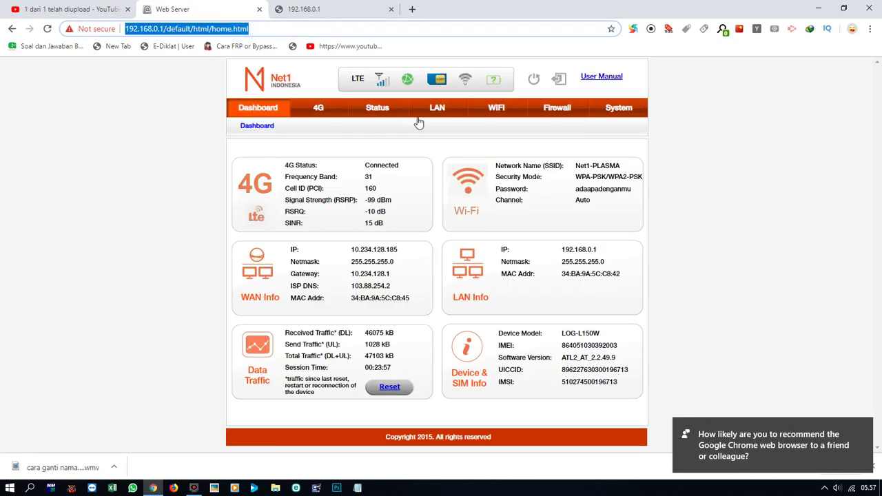
pyautogui.click(489, 110)
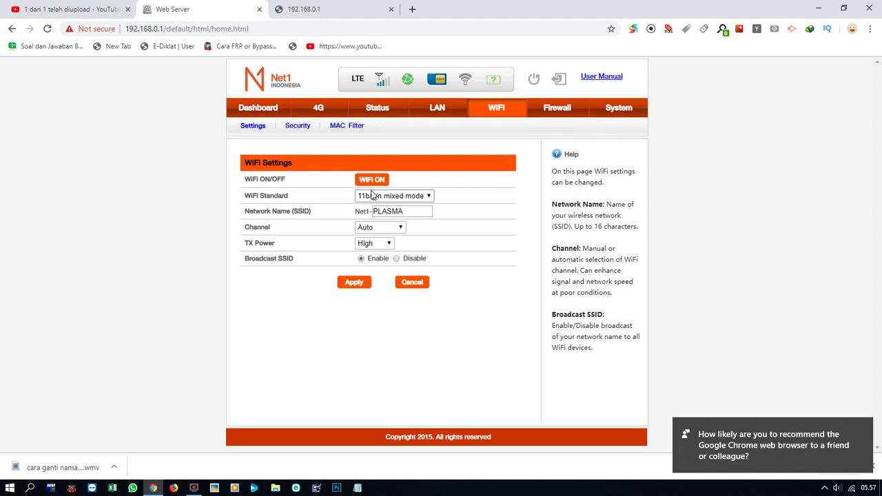
pyautogui.click(370, 180)
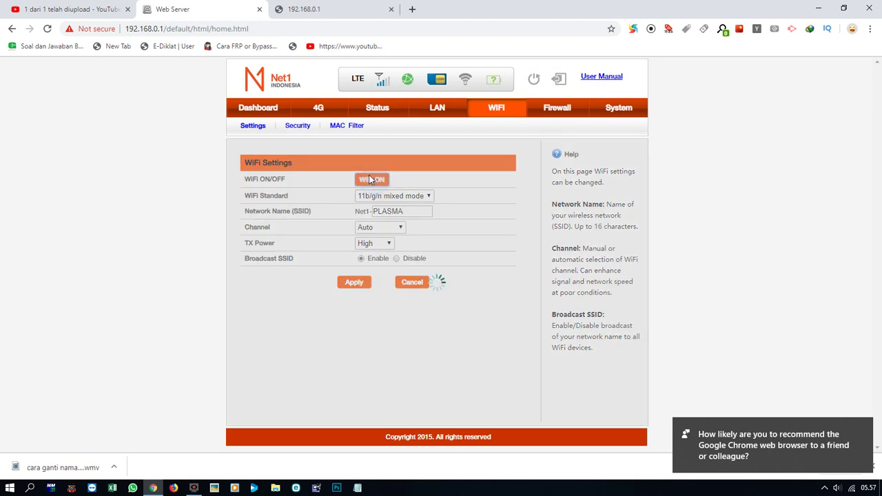
# Step: Check the computer's list of available WiFi networks and return to the router's WiFi Settings page
pyautogui.click(851, 487)
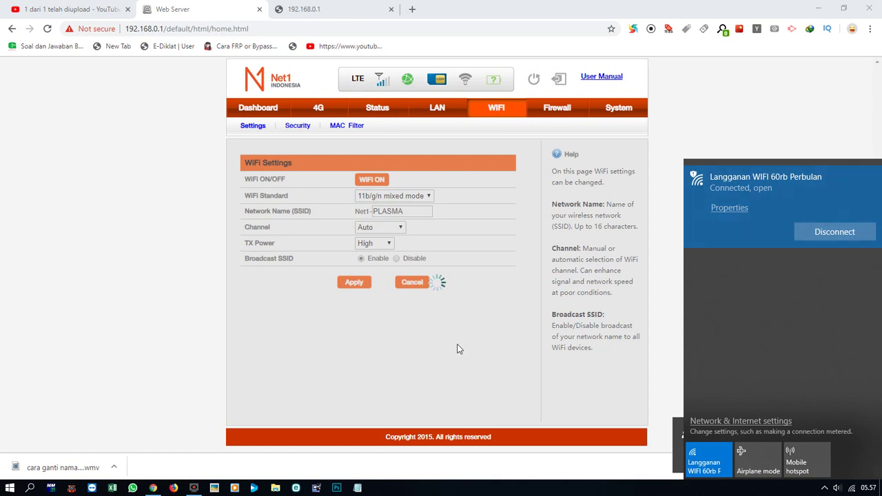
pyautogui.click(308, 14)
pyautogui.click(220, 14)
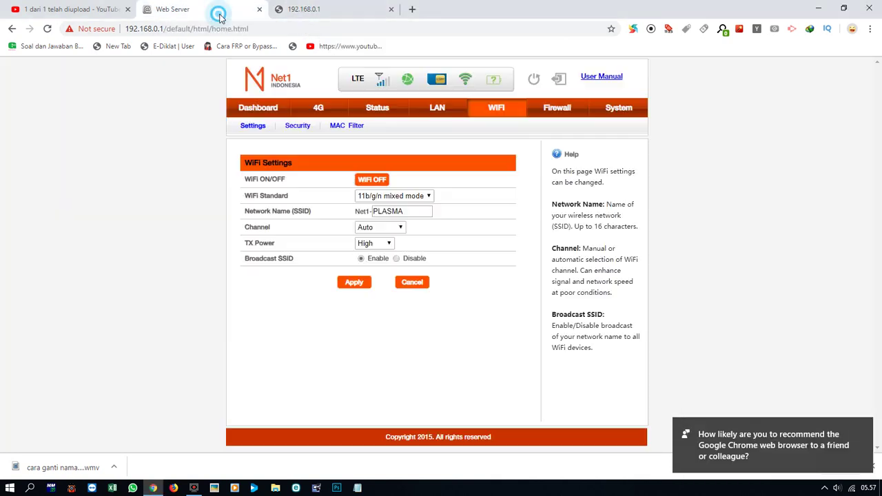
# Step: Reload the router's home page and inspect the Network Name (SSID) field and TX Power options in WiFi Settings
pyautogui.click(354, 31)
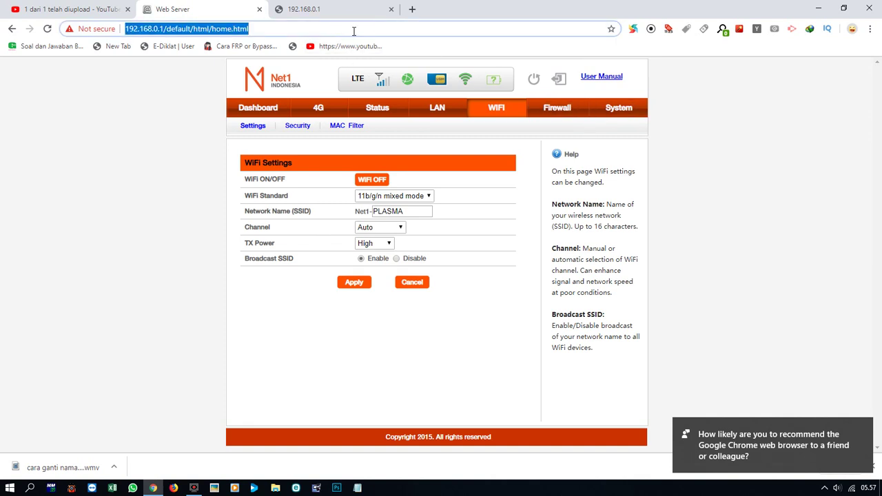
pyautogui.press('Return')
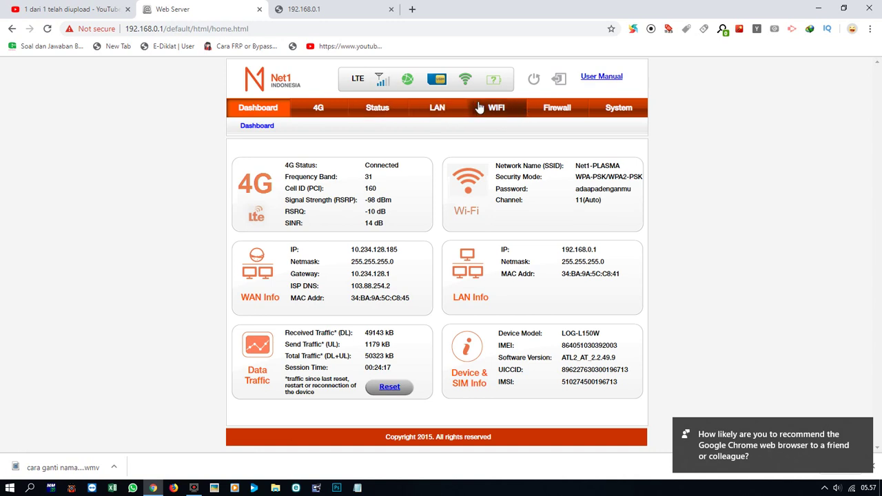
pyautogui.click(480, 109)
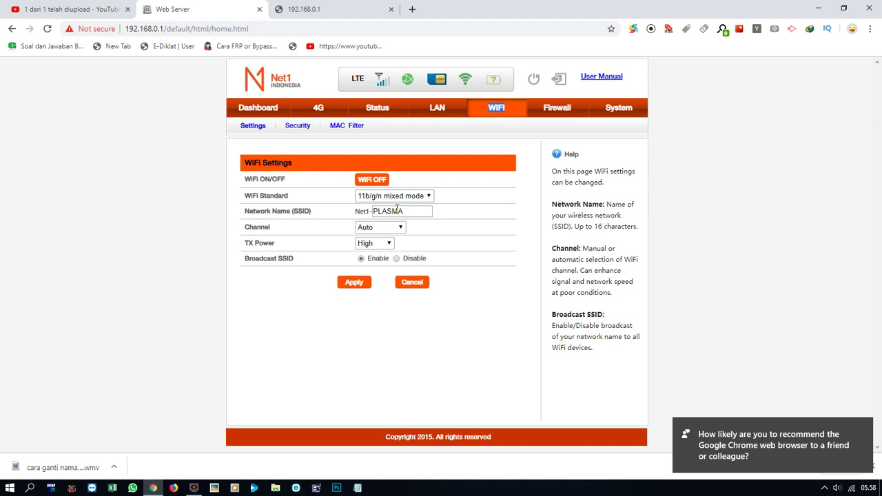
pyautogui.moveTo(406, 213); pyautogui.dragTo(365, 211)
pyautogui.click(359, 211)
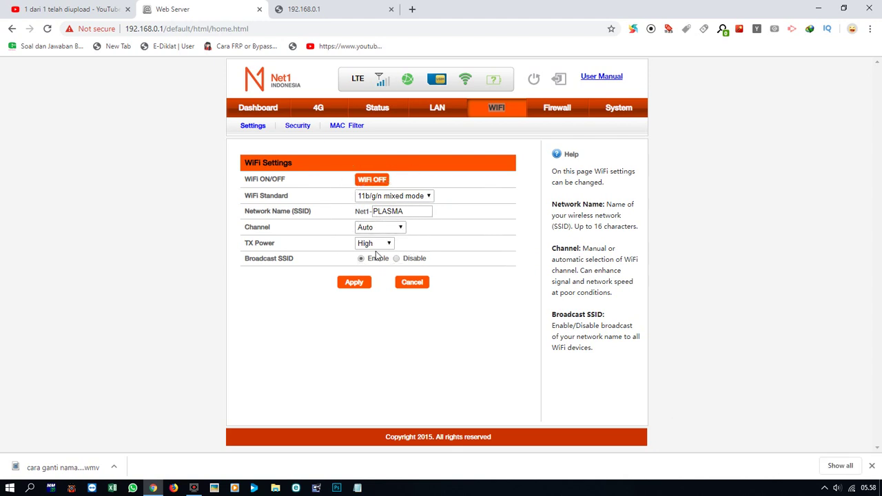
pyautogui.click(378, 244)
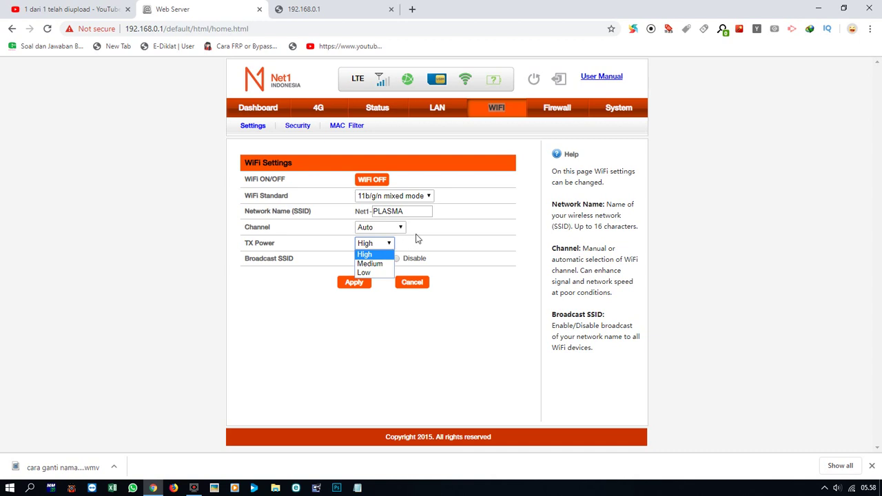
pyautogui.click(402, 250)
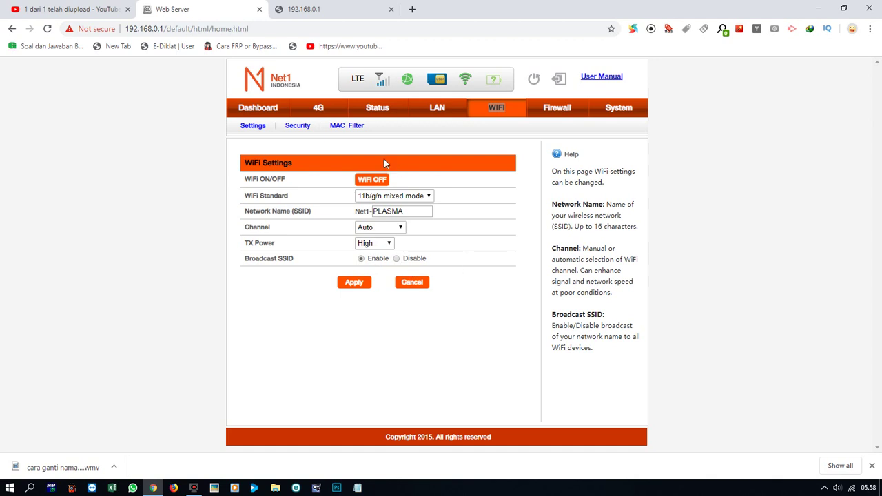
# Step: View the WiFi Security page, trying the Disabled security mode and restoring WPA-PSK/WPA2-PSK
pyautogui.doubleClick(304, 128)
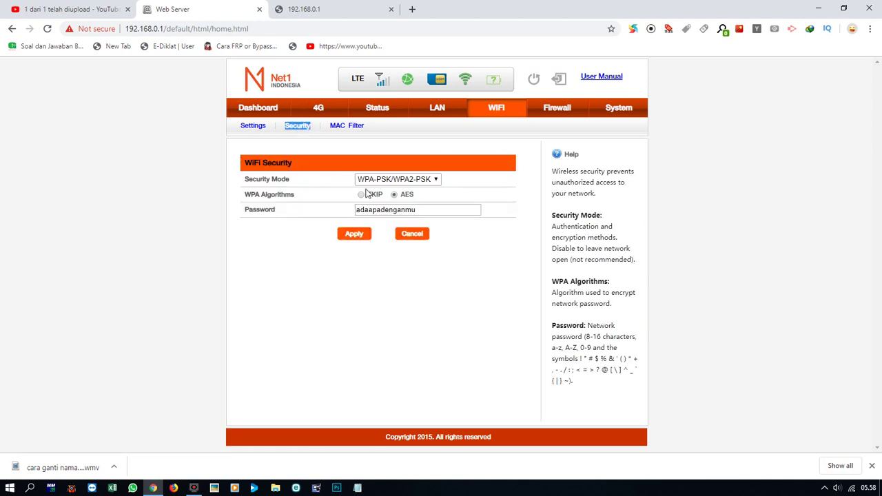
pyautogui.doubleClick(422, 212)
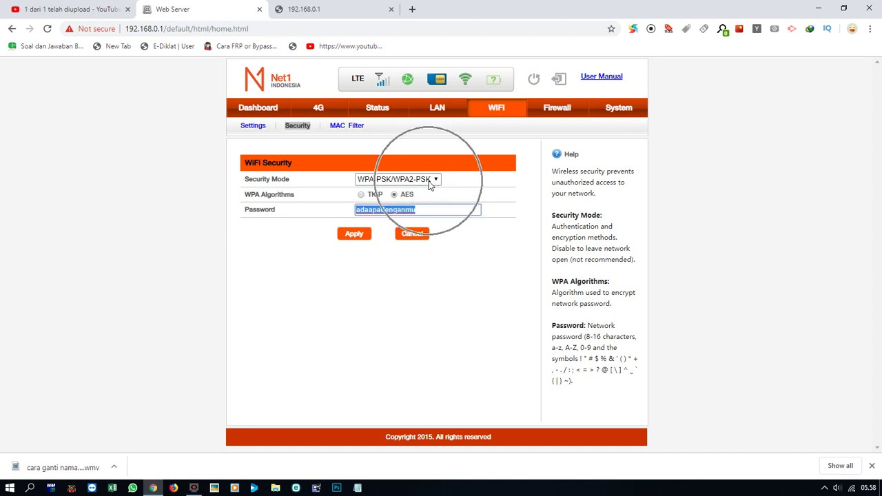
pyautogui.click(423, 180)
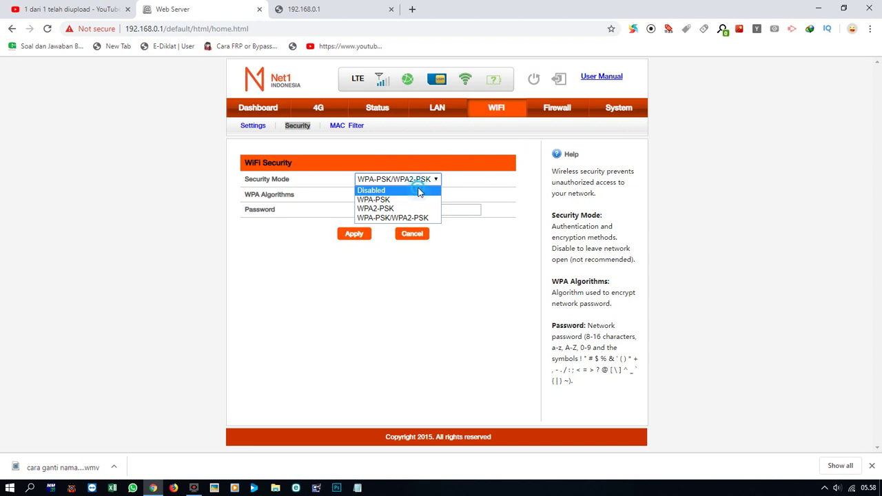
pyautogui.click(419, 191)
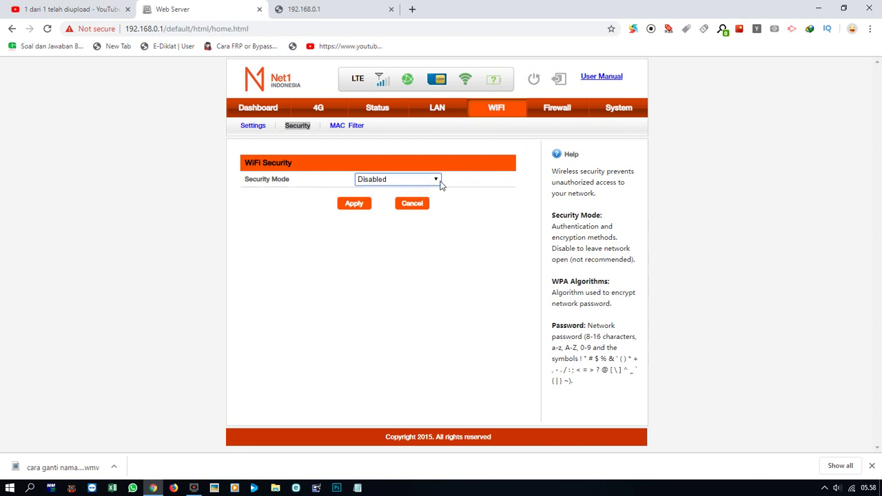
pyautogui.click(440, 182)
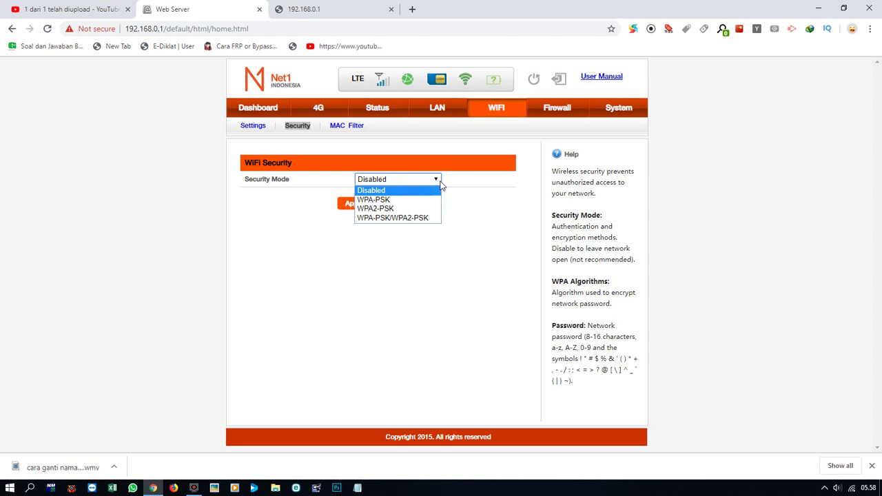
pyautogui.click(415, 217)
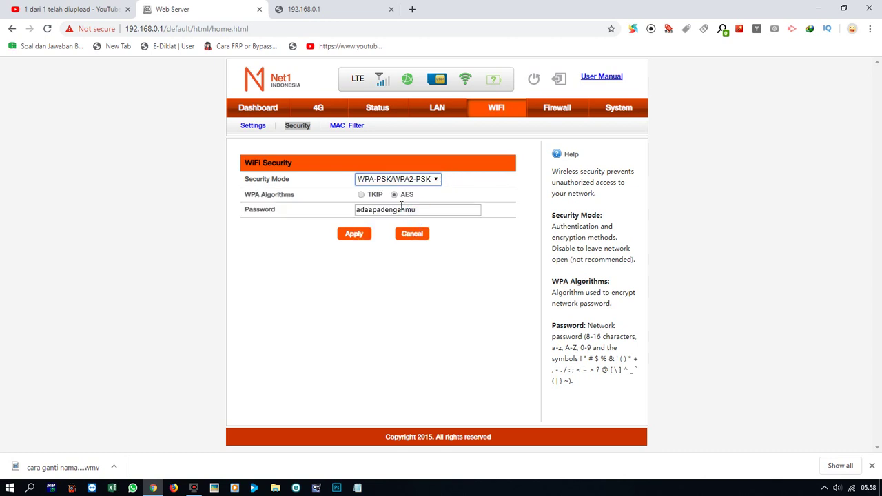
# Step: Review the WLAN MAC Filter page in the WIFI section, briefly revisiting WiFi Security for comparison
pyautogui.click(340, 130)
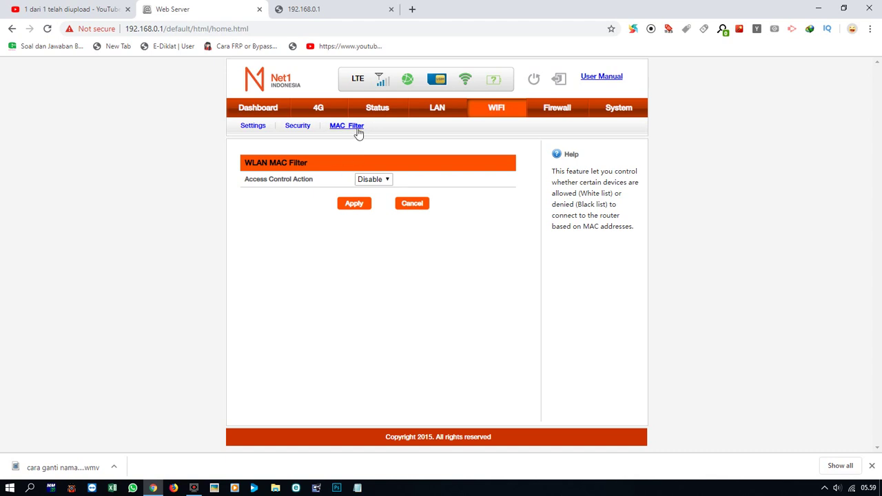
pyautogui.click(292, 131)
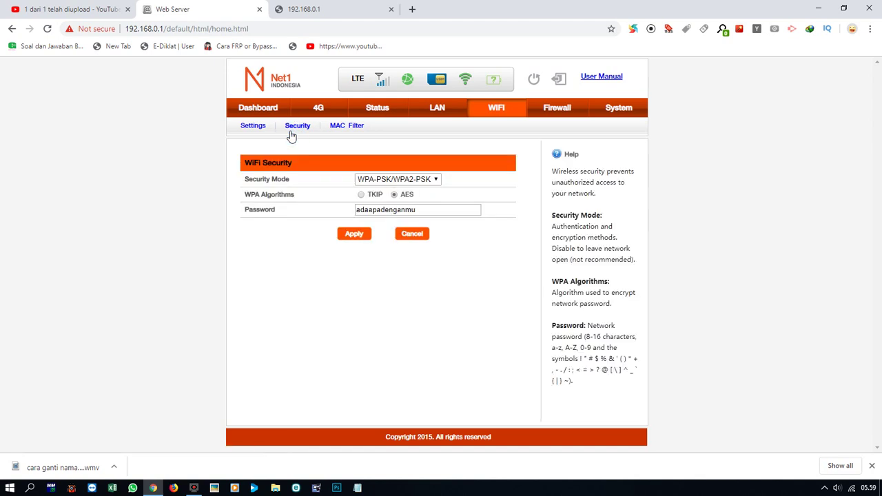
pyautogui.doubleClick(353, 127)
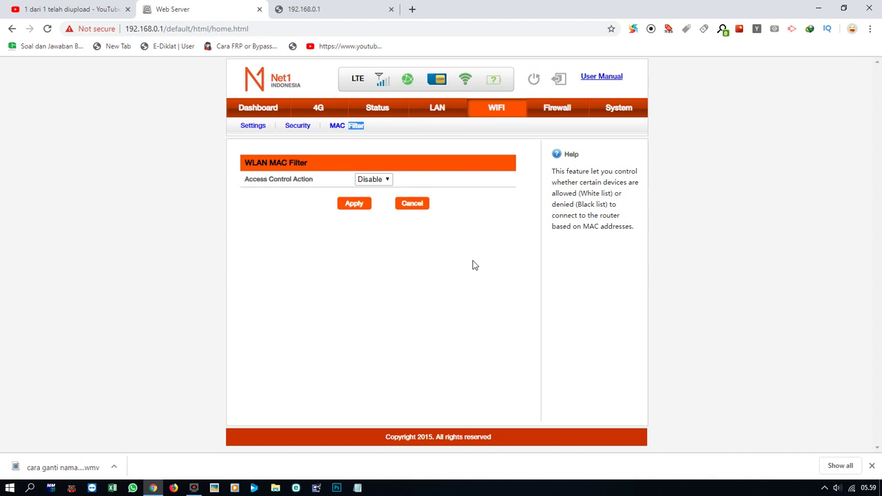
# Step: Tour the Firewall section's Port Forwarding, DMZ and Settings pages
pyautogui.click(557, 112)
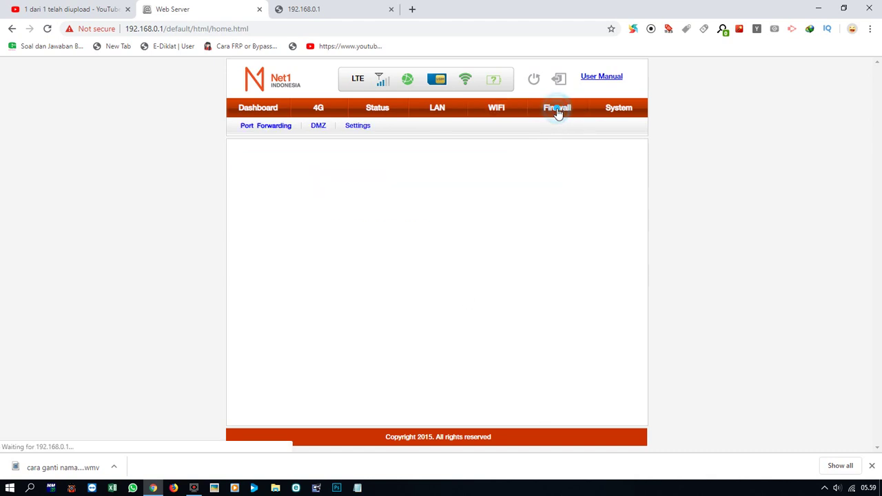
pyautogui.doubleClick(276, 127)
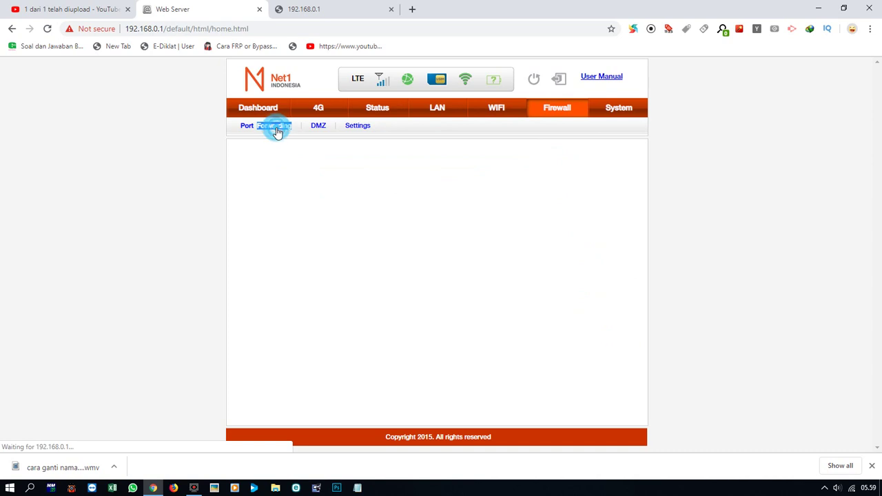
pyautogui.click(330, 126)
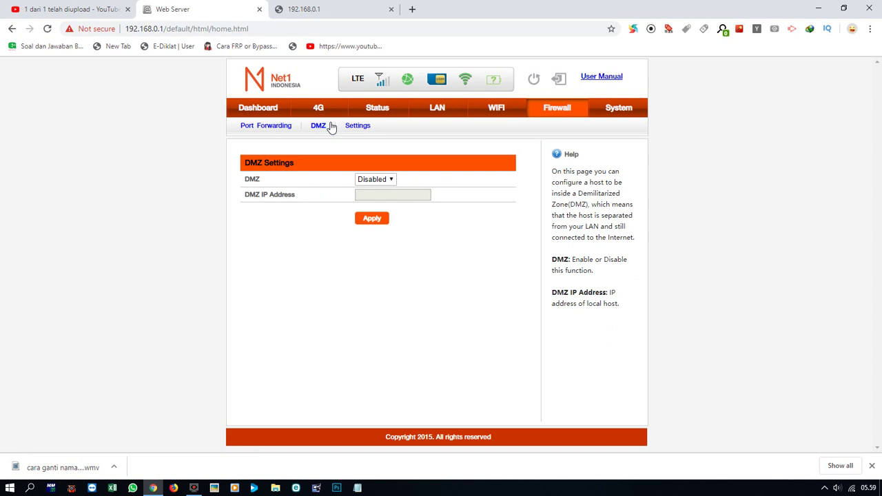
pyautogui.click(353, 131)
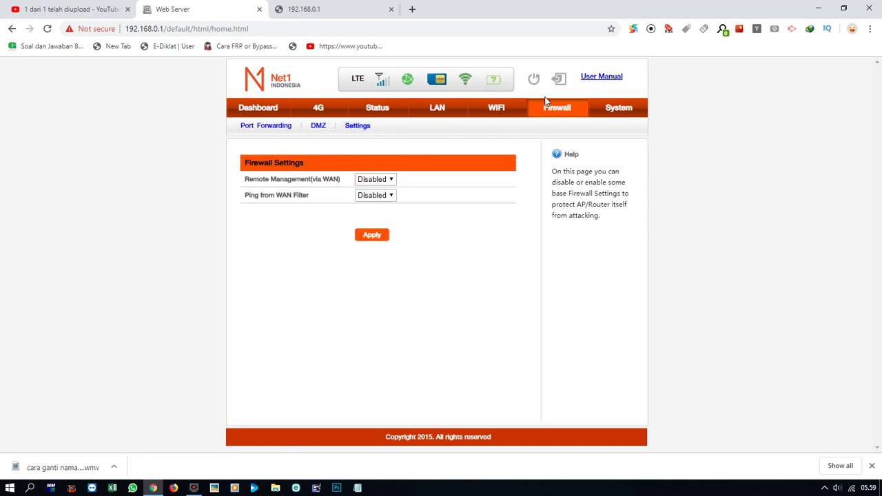
# Step: Inspect the login Password page in the System section, including the New Password and Confirm Password fields
pyautogui.click(622, 108)
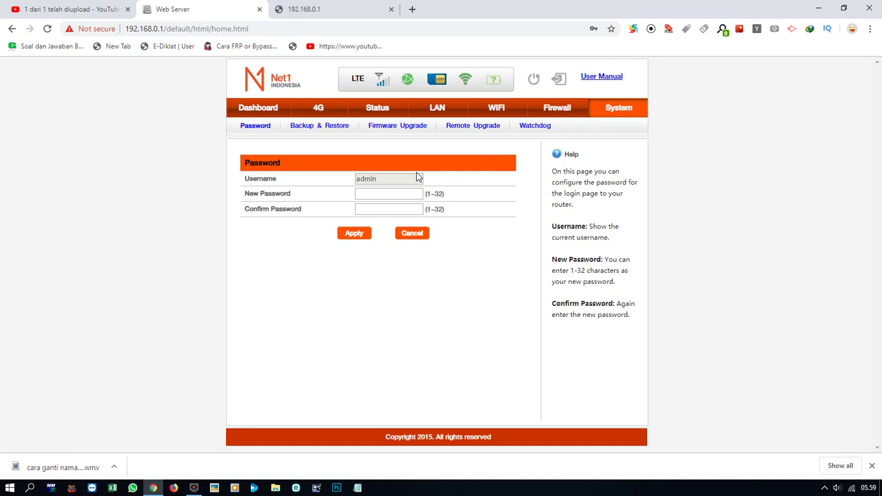
pyautogui.click(254, 128)
pyautogui.click(396, 182)
pyautogui.click(372, 194)
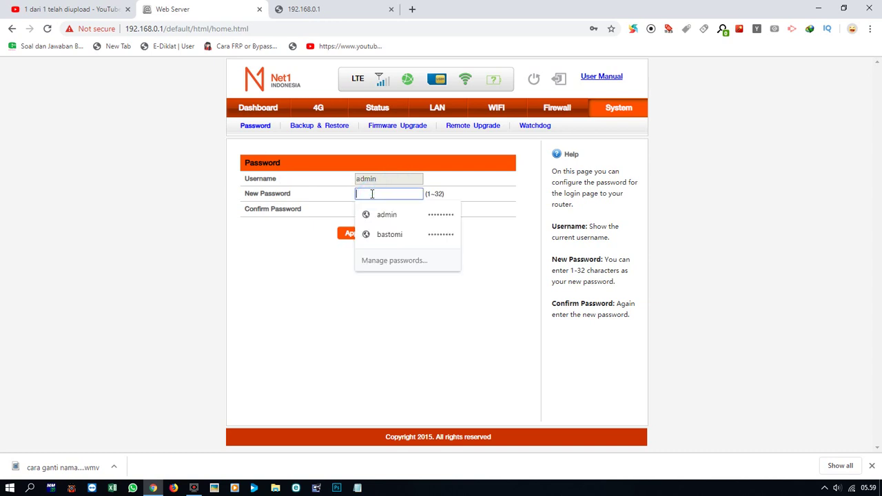
pyautogui.click(331, 232)
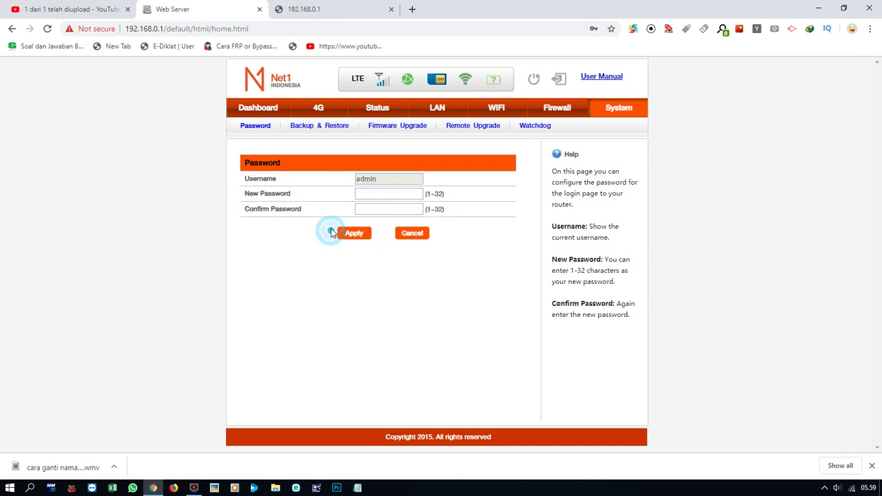
pyautogui.click(371, 204)
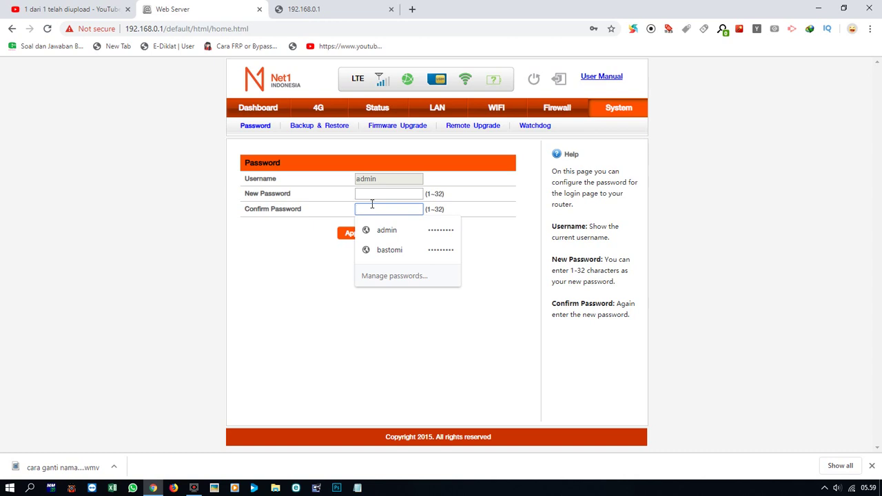
# Step: Review the System section's Backup & Restore page, including the option for rebooting the device
pyautogui.click(301, 124)
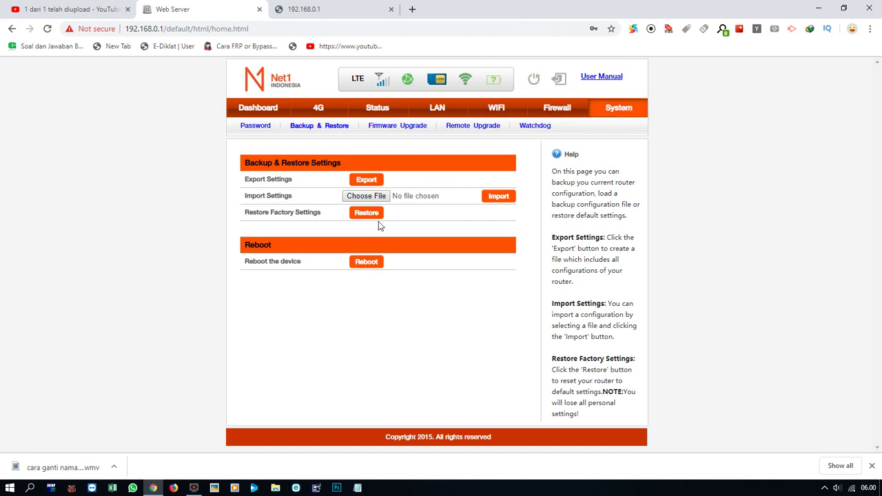
pyautogui.click(365, 270)
pyautogui.click(368, 266)
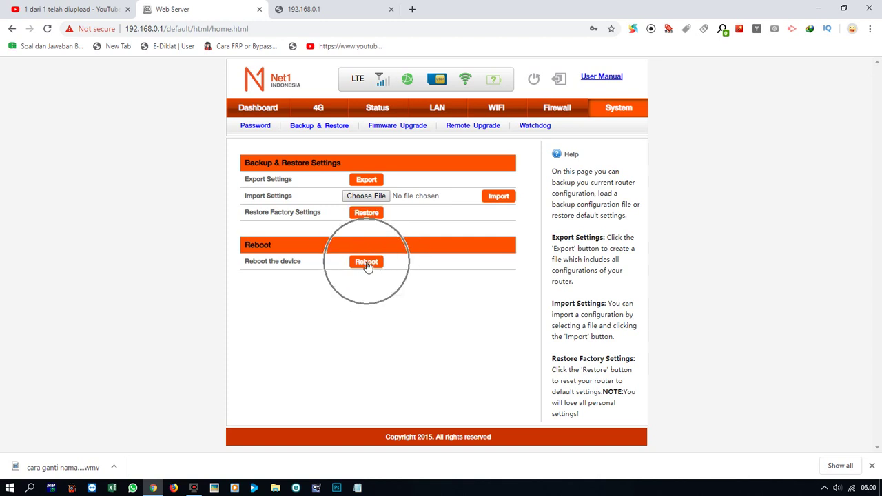
# Step: View the System section's Firmware Upgrade and Remote Upgrade pages
pyautogui.click(418, 132)
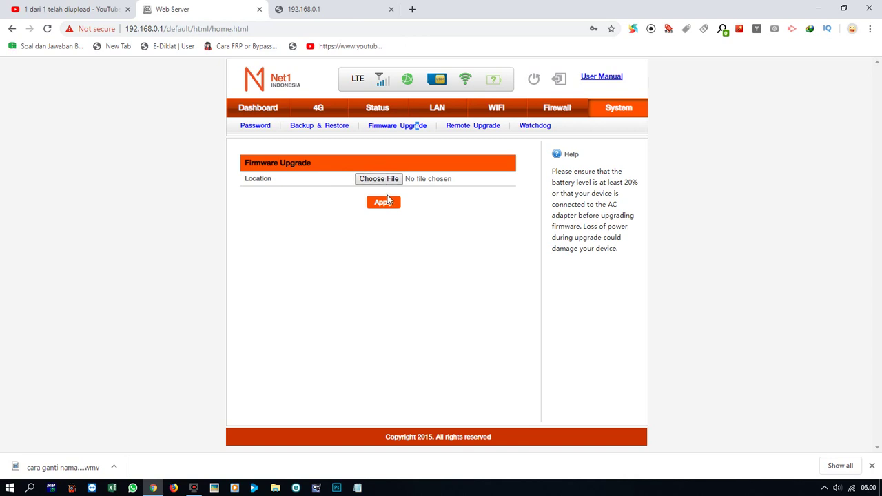
pyautogui.click(396, 127)
pyautogui.click(465, 127)
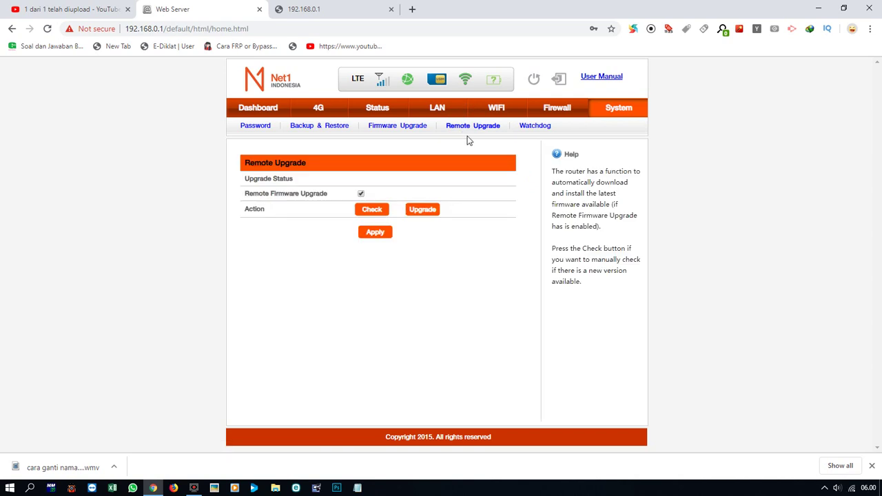
# Step: Examine the PING Watchdog settings in the System section with the page enlarged
pyautogui.click(549, 129)
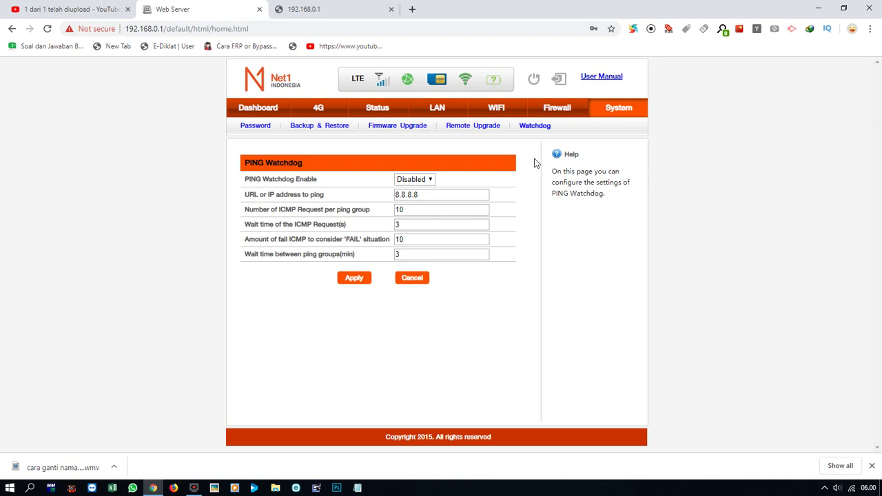
pyautogui.click(592, 281)
pyautogui.scroll(4, 390, 171)
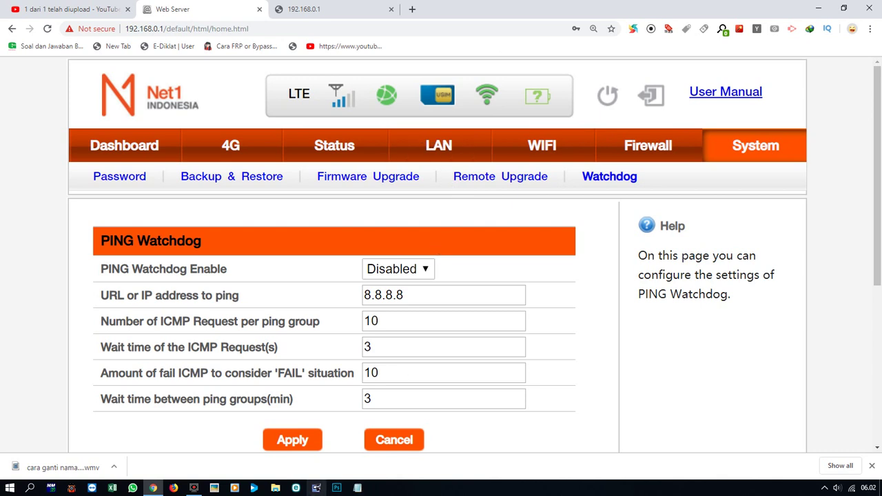
pyautogui.moveTo(203, 490)
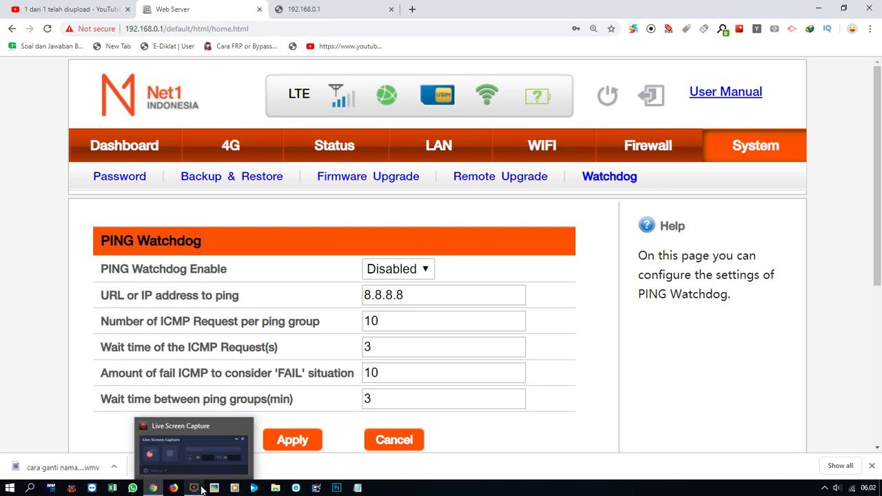